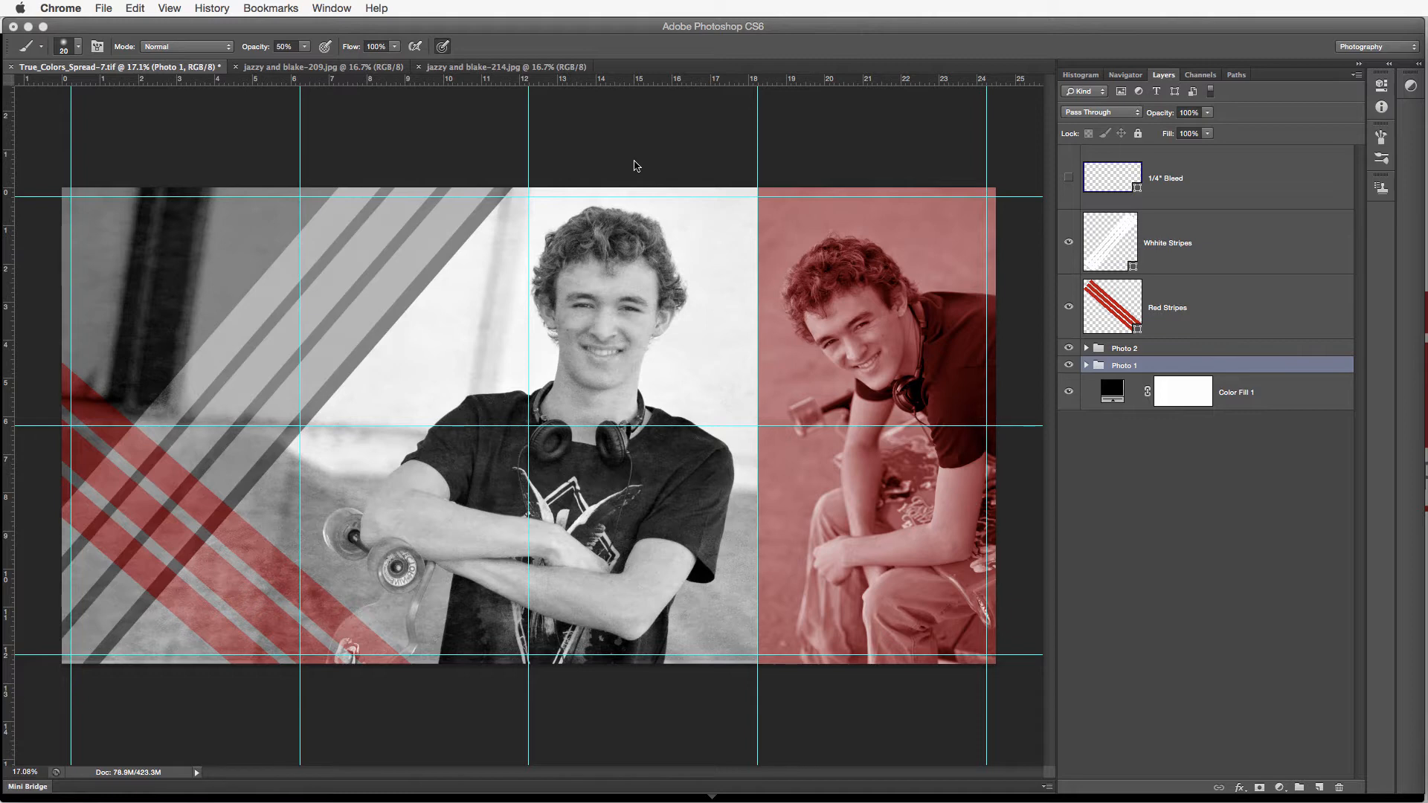
Expand the Photo 1 group and compare its photo with and without the clipped texture layer
left_click(636, 165)
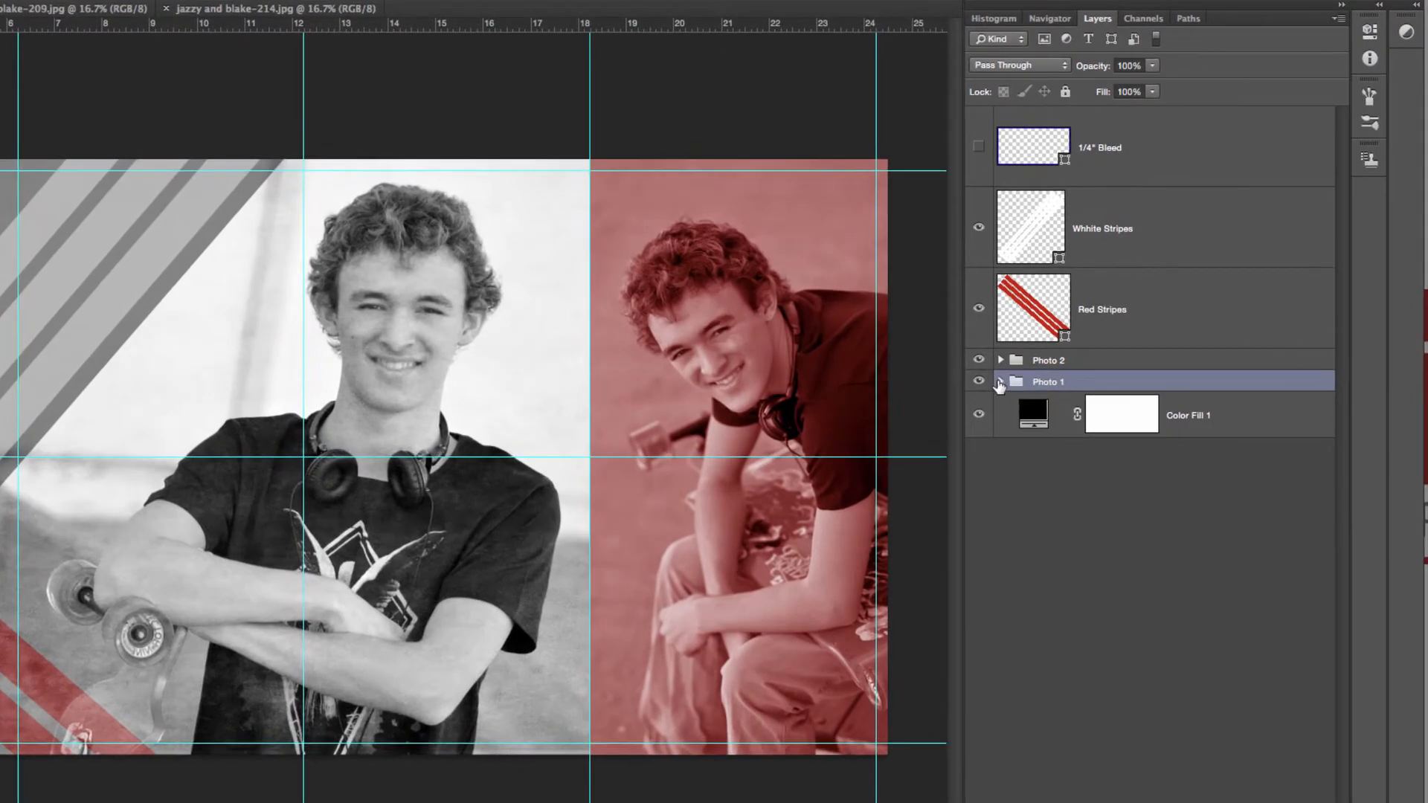
left_click(1001, 382)
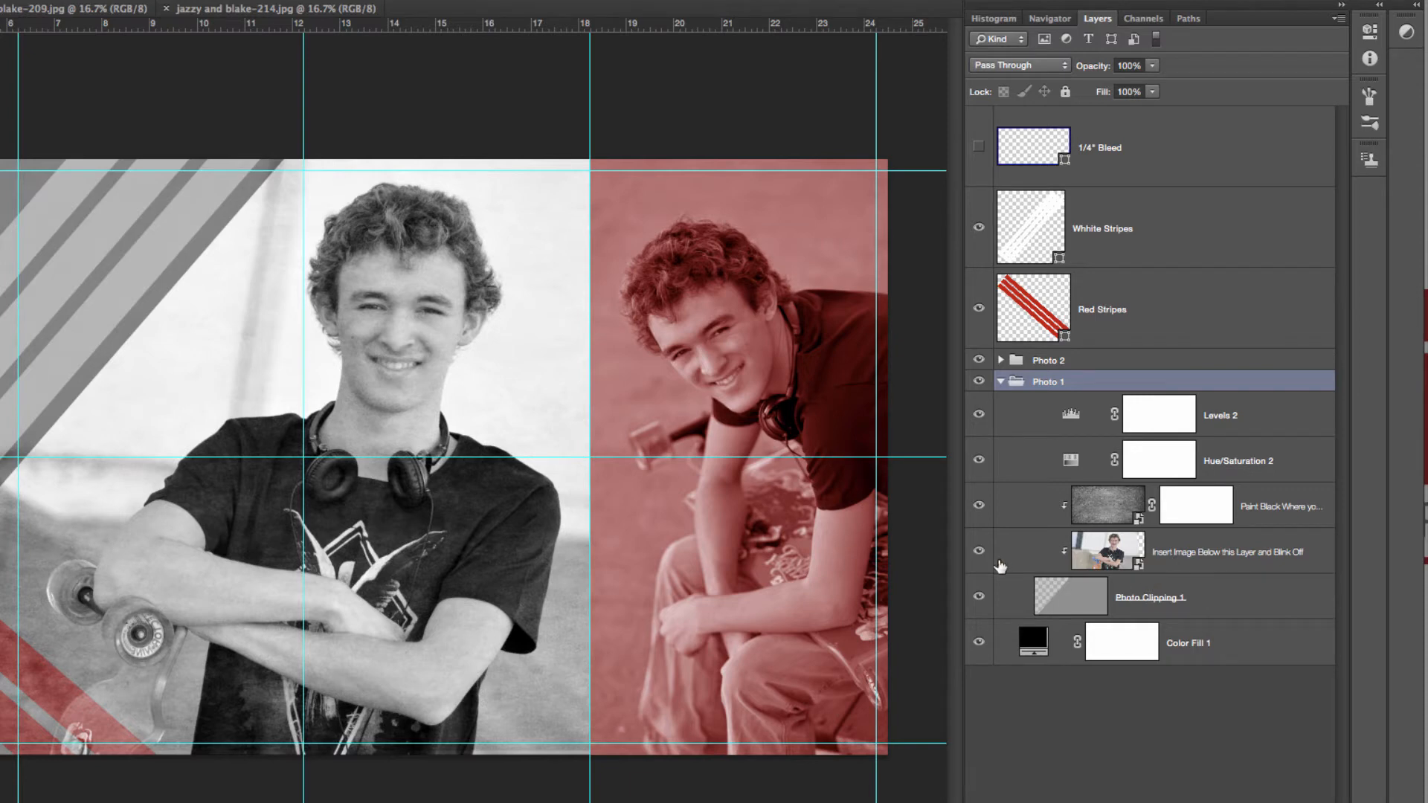
left_click(978, 507)
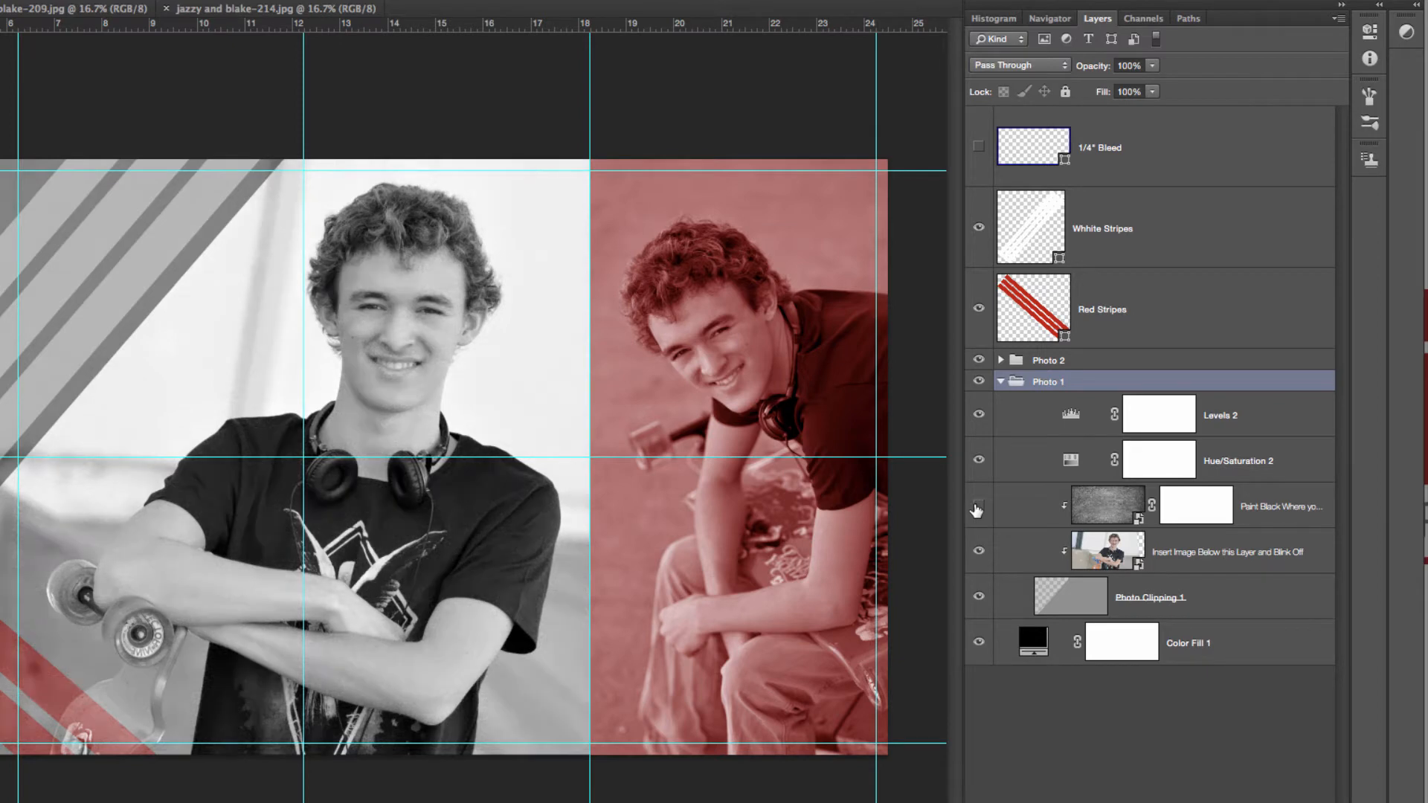
left_click(978, 508)
left_click(977, 508)
left_click(978, 508)
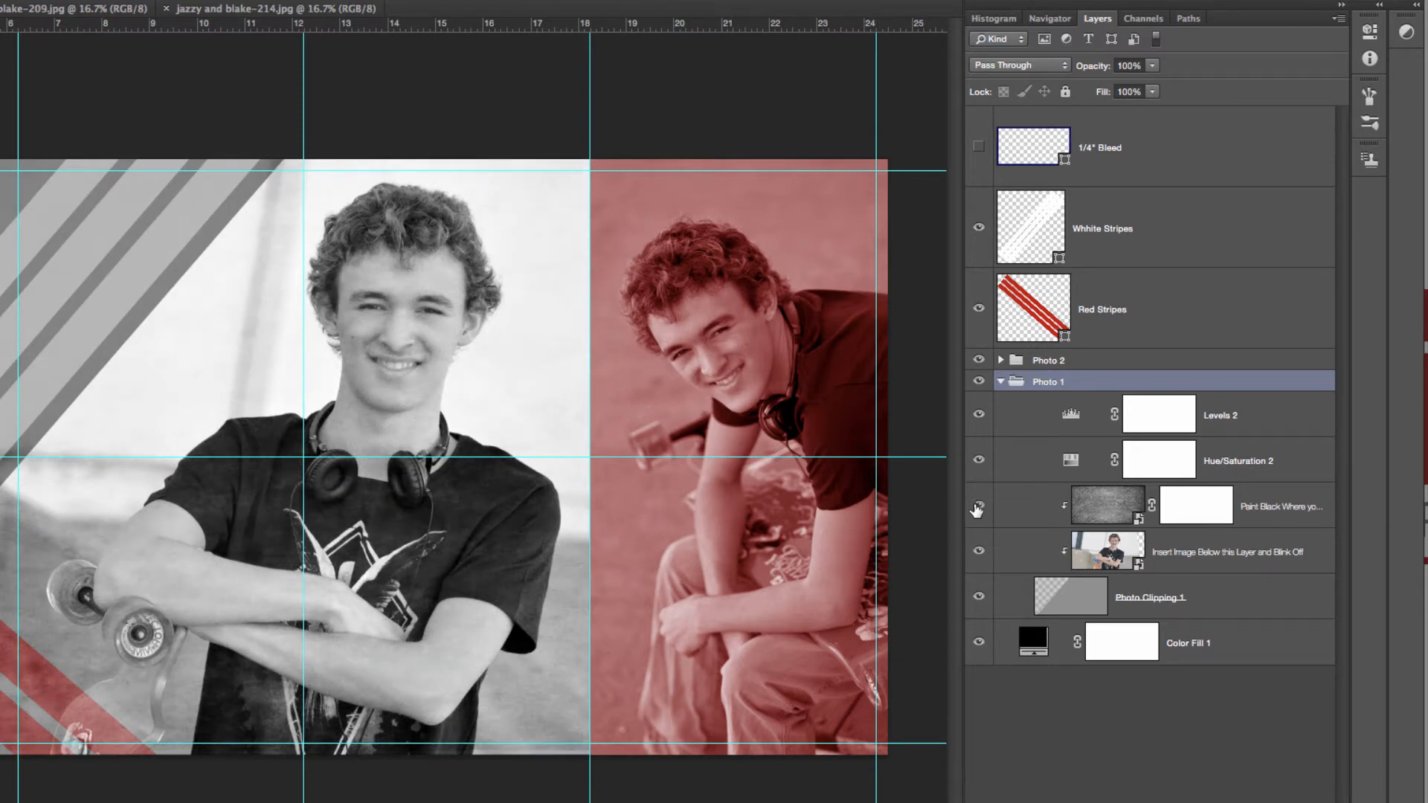
left_click(977, 508)
left_click(977, 508)
Compare the Photo 1 image with and without the Hue/Saturation 2 adjustment
left_click(978, 463)
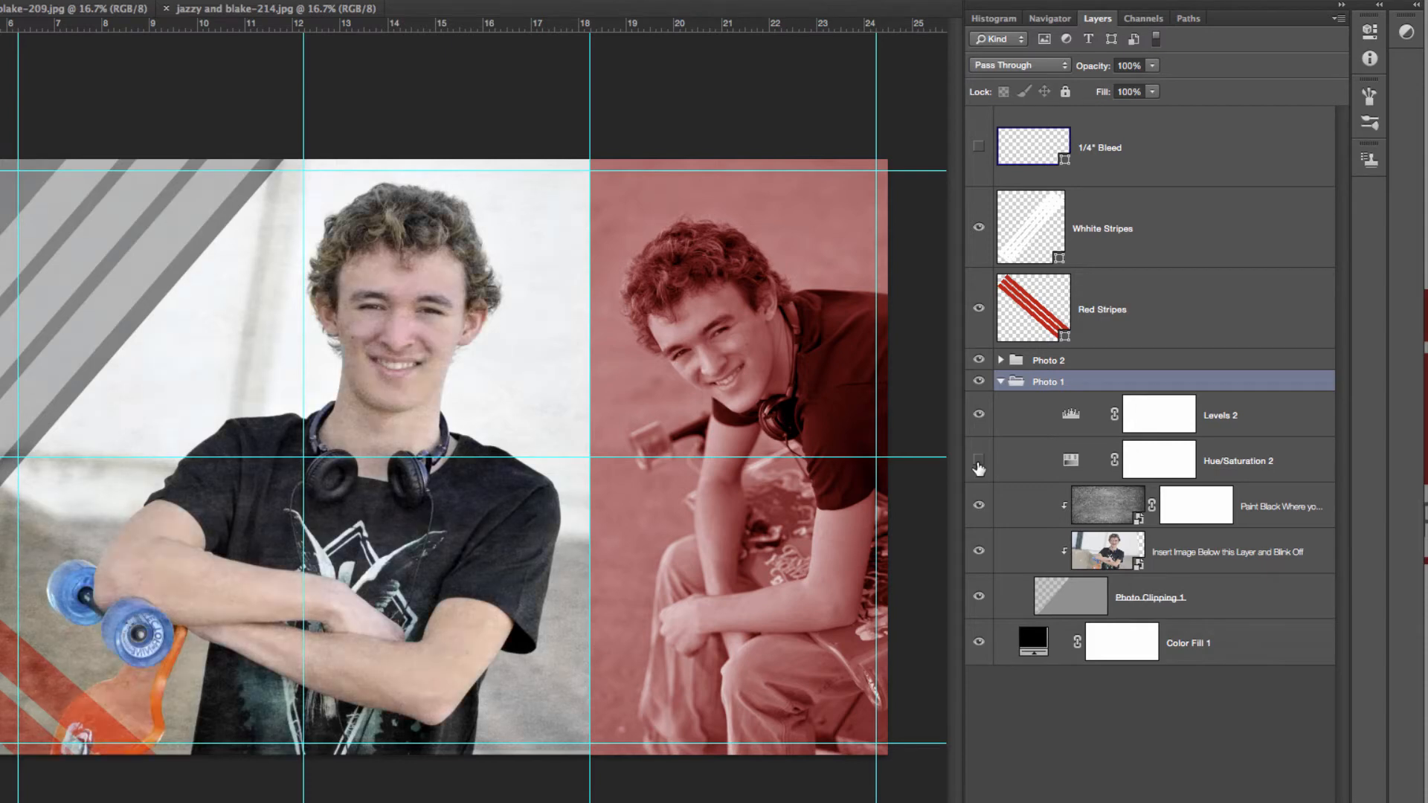
left_click(978, 462)
left_click(978, 463)
left_click(978, 463)
left_click(978, 462)
left_click(978, 463)
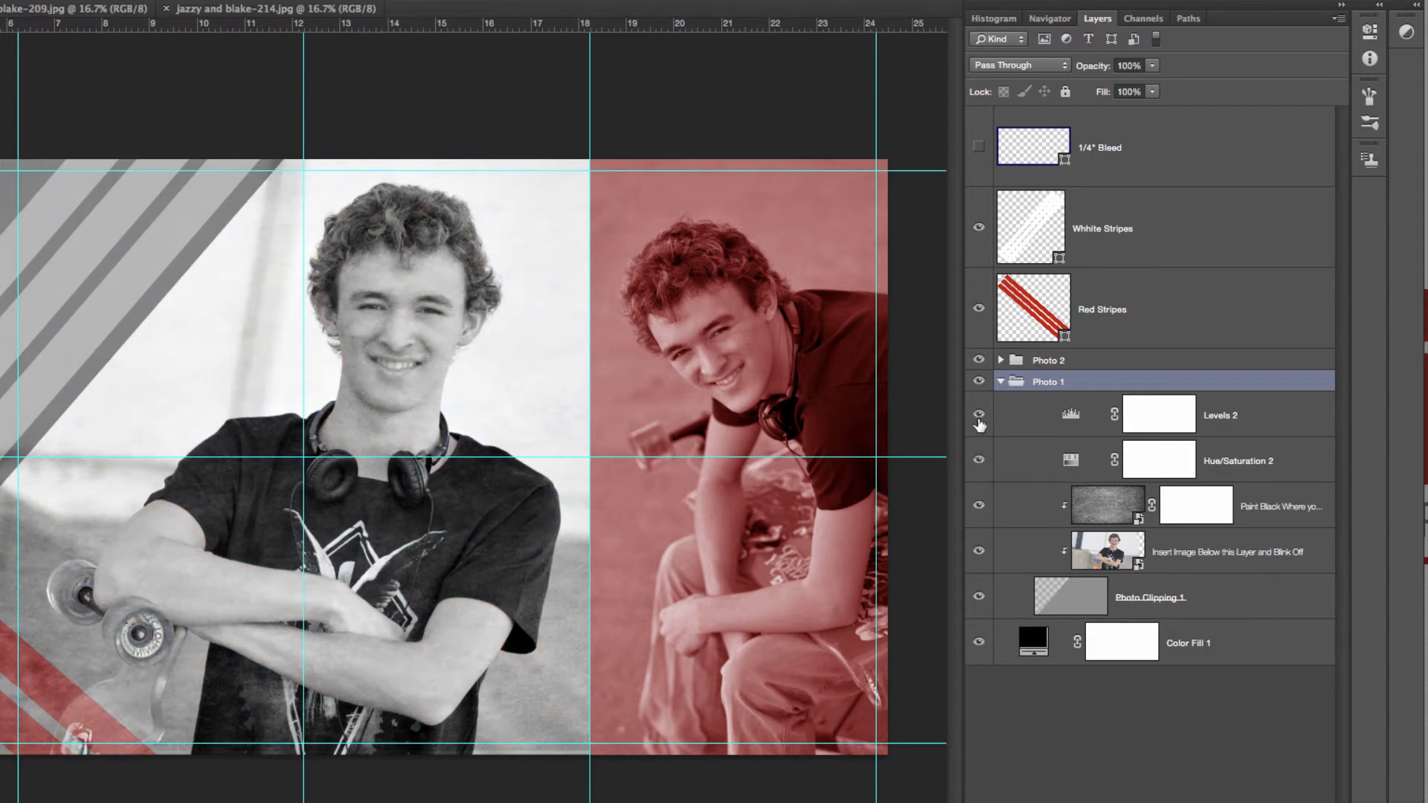
Compare the Photo 1 image with and without the Levels 2 adjustment
left_click(979, 418)
left_click(979, 418)
left_click(979, 418)
left_click(979, 418)
left_click(979, 418)
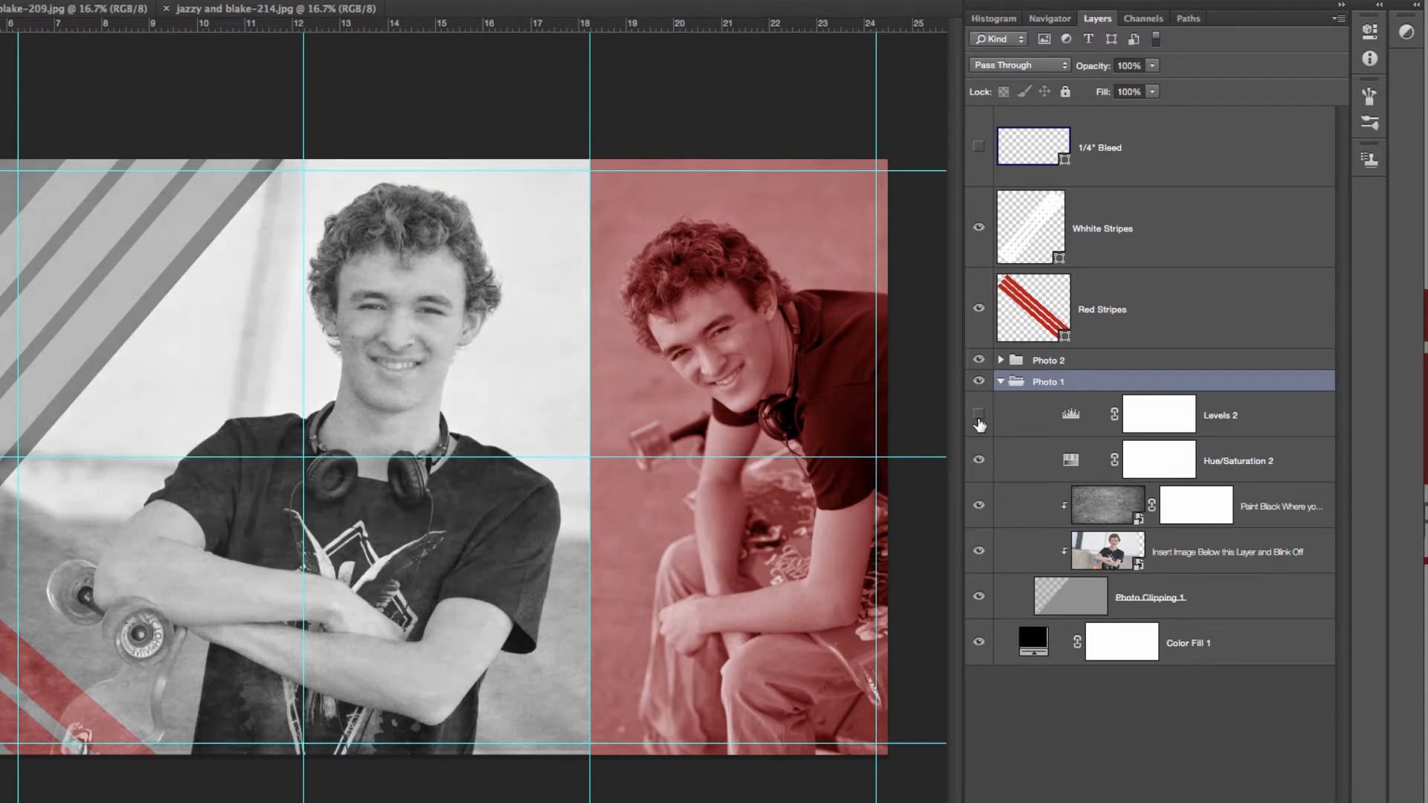
left_click(979, 418)
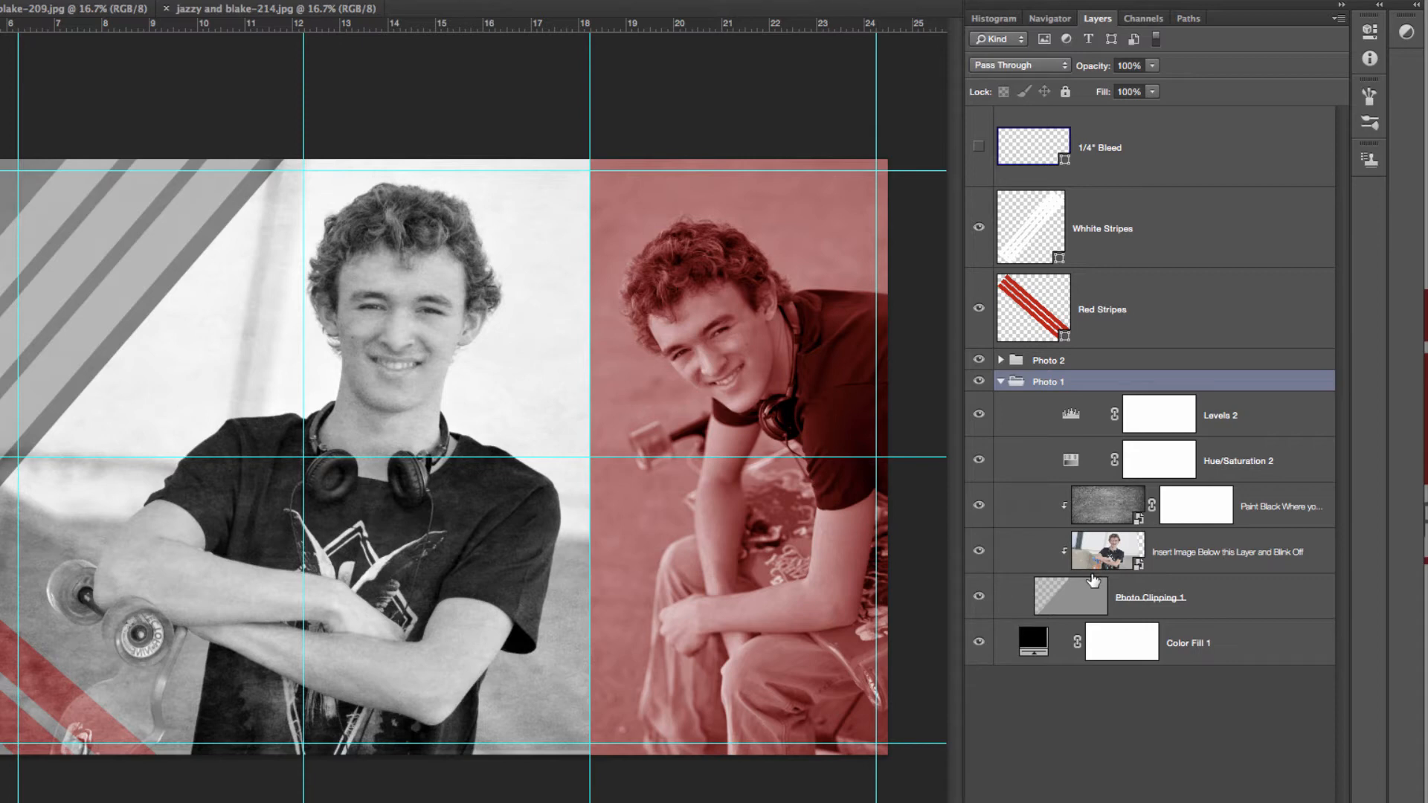
Bring the open photo ending in -209.jpg into the Photo 1 group, clipped beneath the placeholder image, and hide the placeholder
left_click_drag(103, 9, 102, 43)
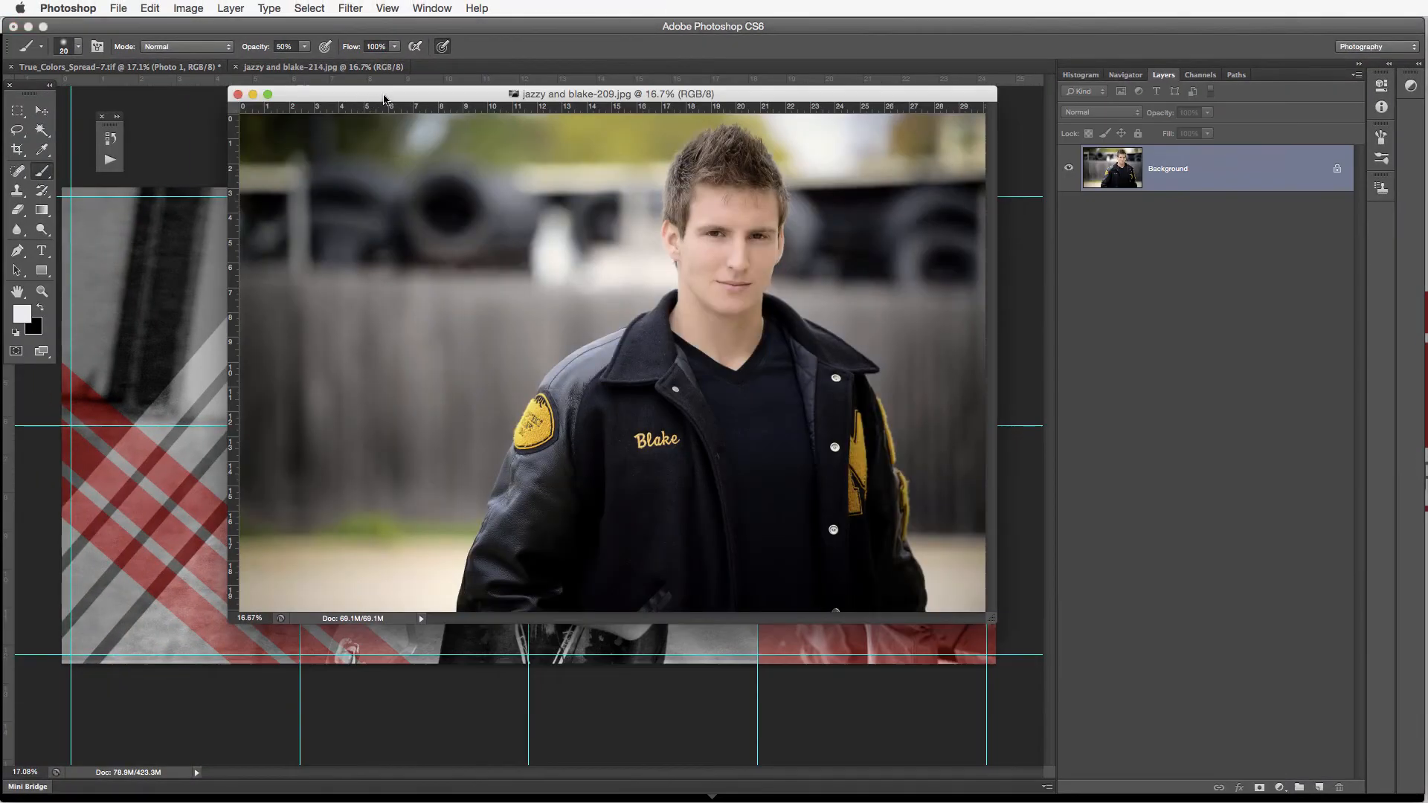
left_click_drag(417, 95, 631, 157)
left_click(42, 110)
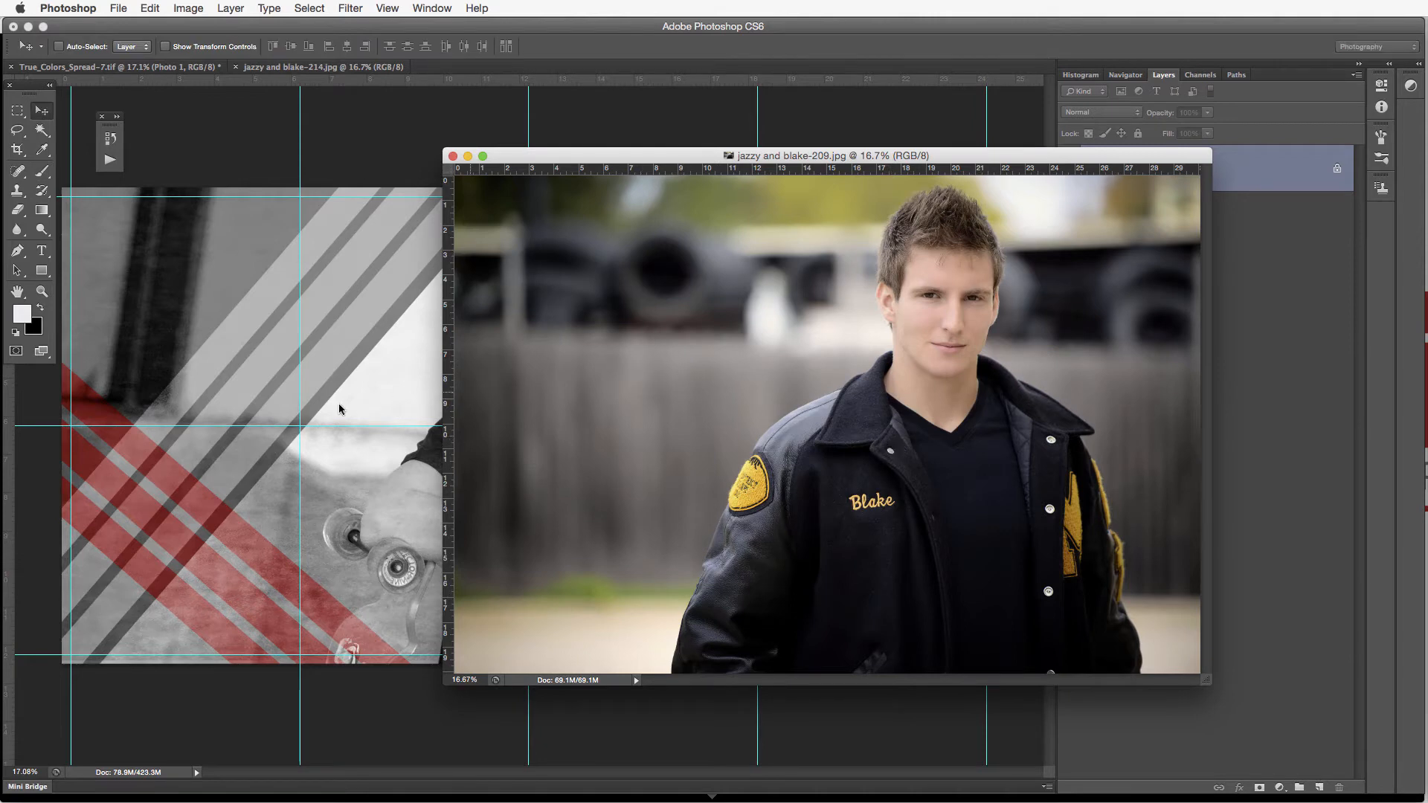
left_click_drag(326, 411, 333, 416)
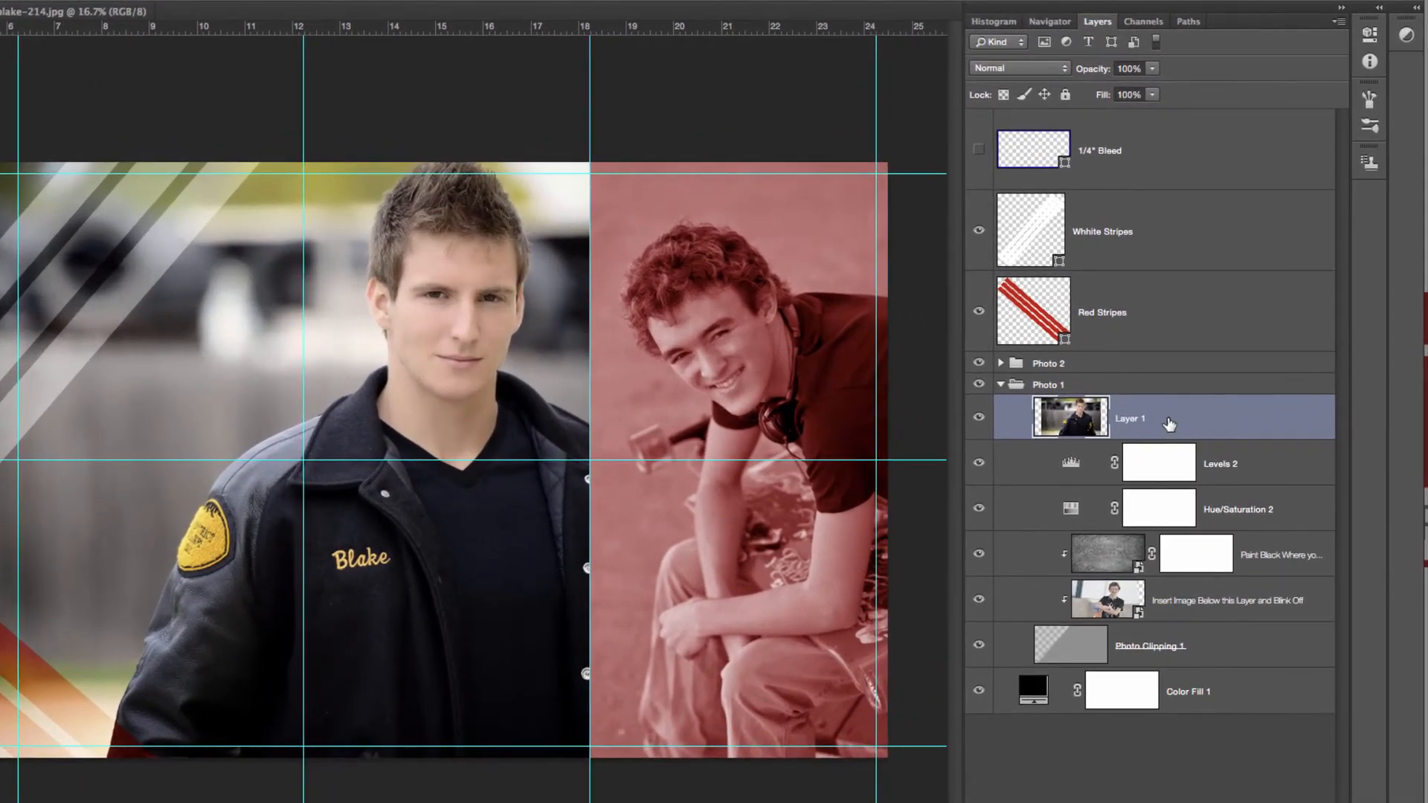
left_click_drag(1166, 424, 1163, 612)
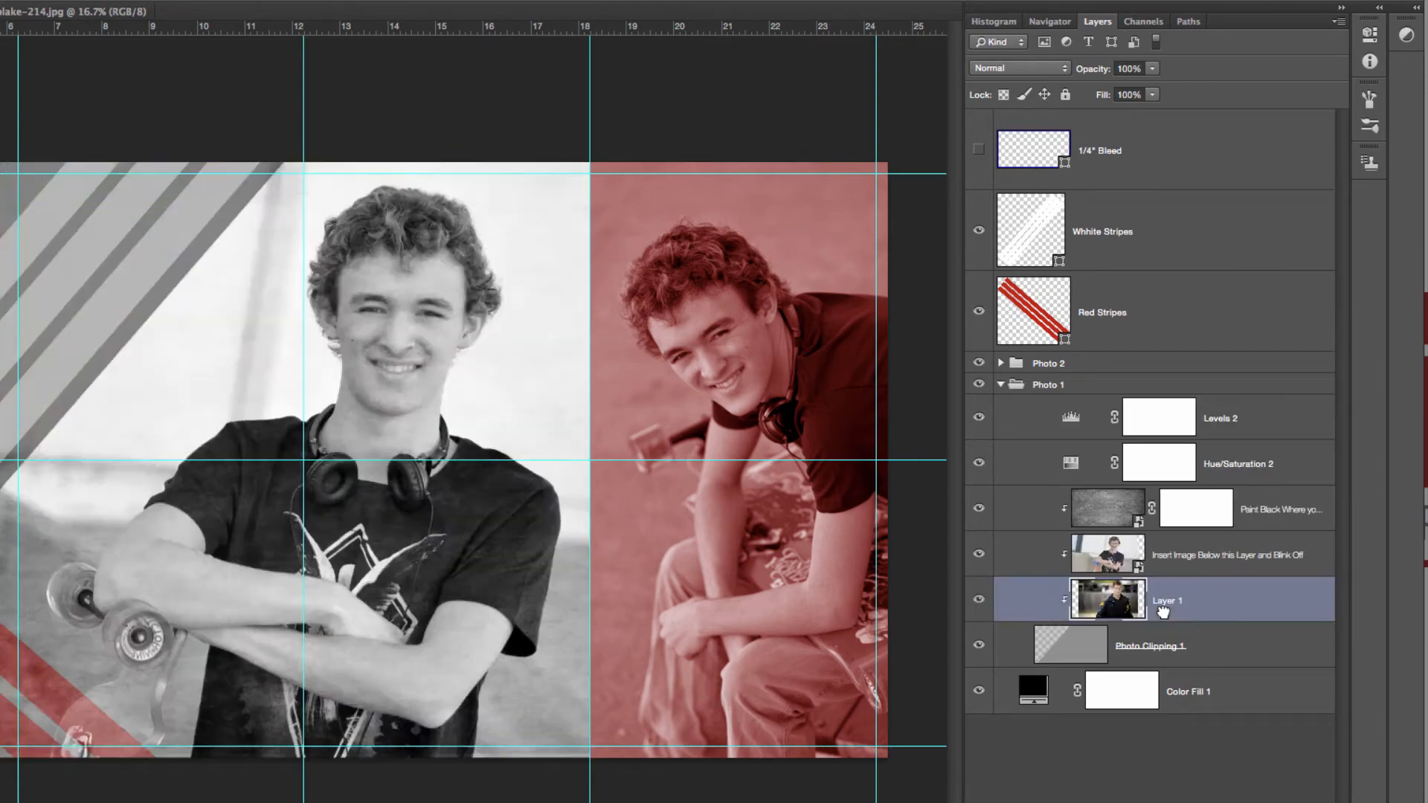
left_click(978, 555)
Shift the new Photo 1 image left so the young man stands near the middle of the spread
key("ctrl+t")
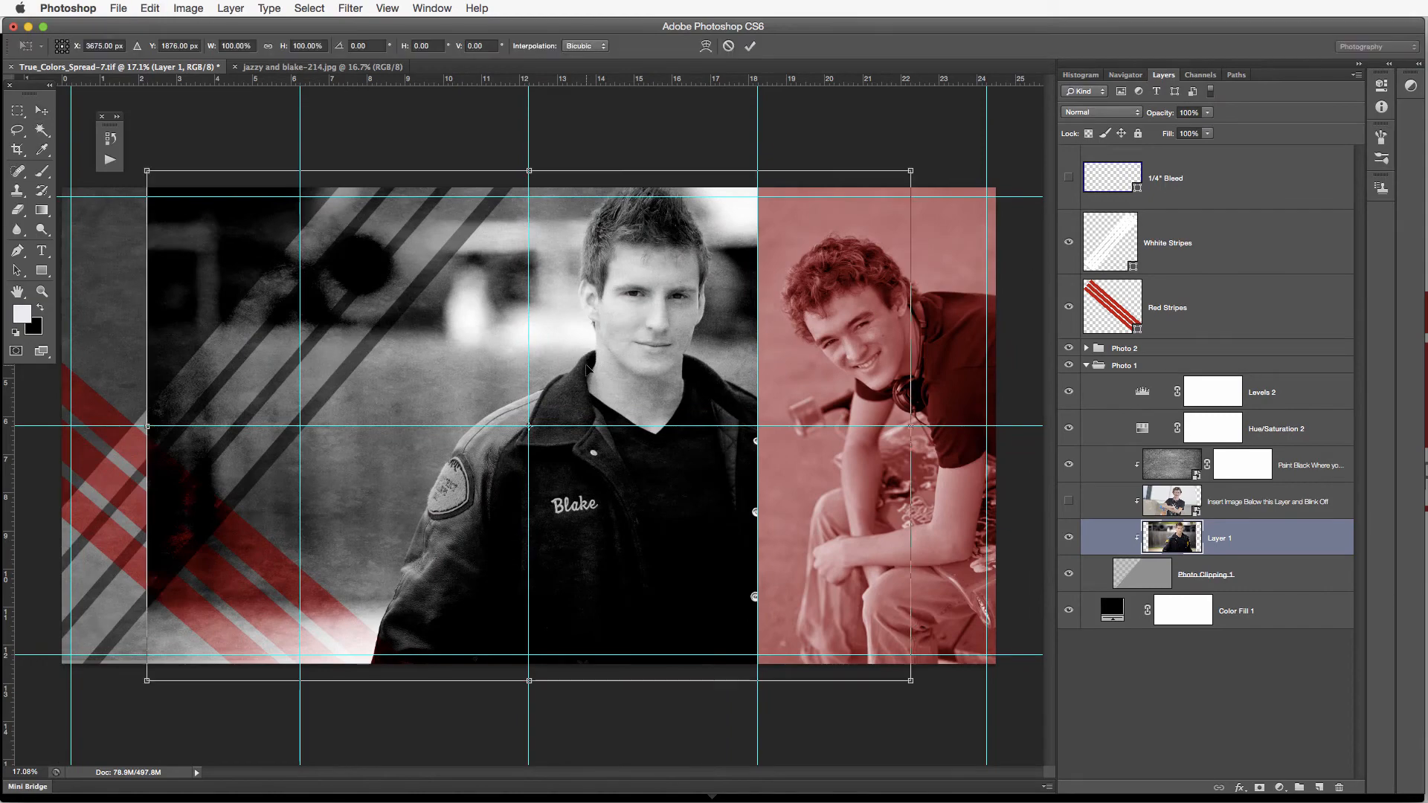
left_click_drag(868, 351, 767, 362)
key("Return")
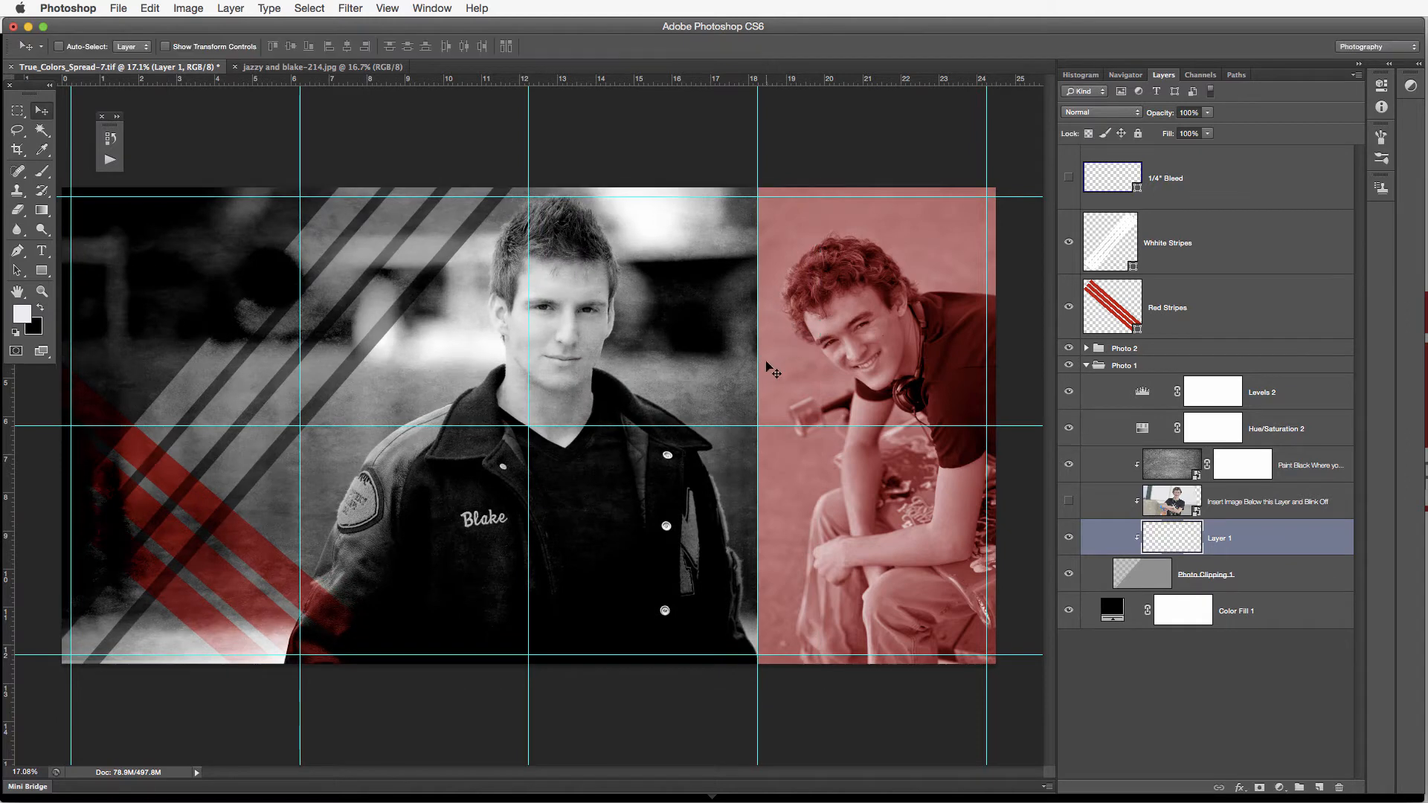
Raise the new photo above the Photo 1 adjustments, sample gold from the jacket's sleeve patch, and return the layer beneath the placeholder
left_click_drag(1254, 538, 1254, 387)
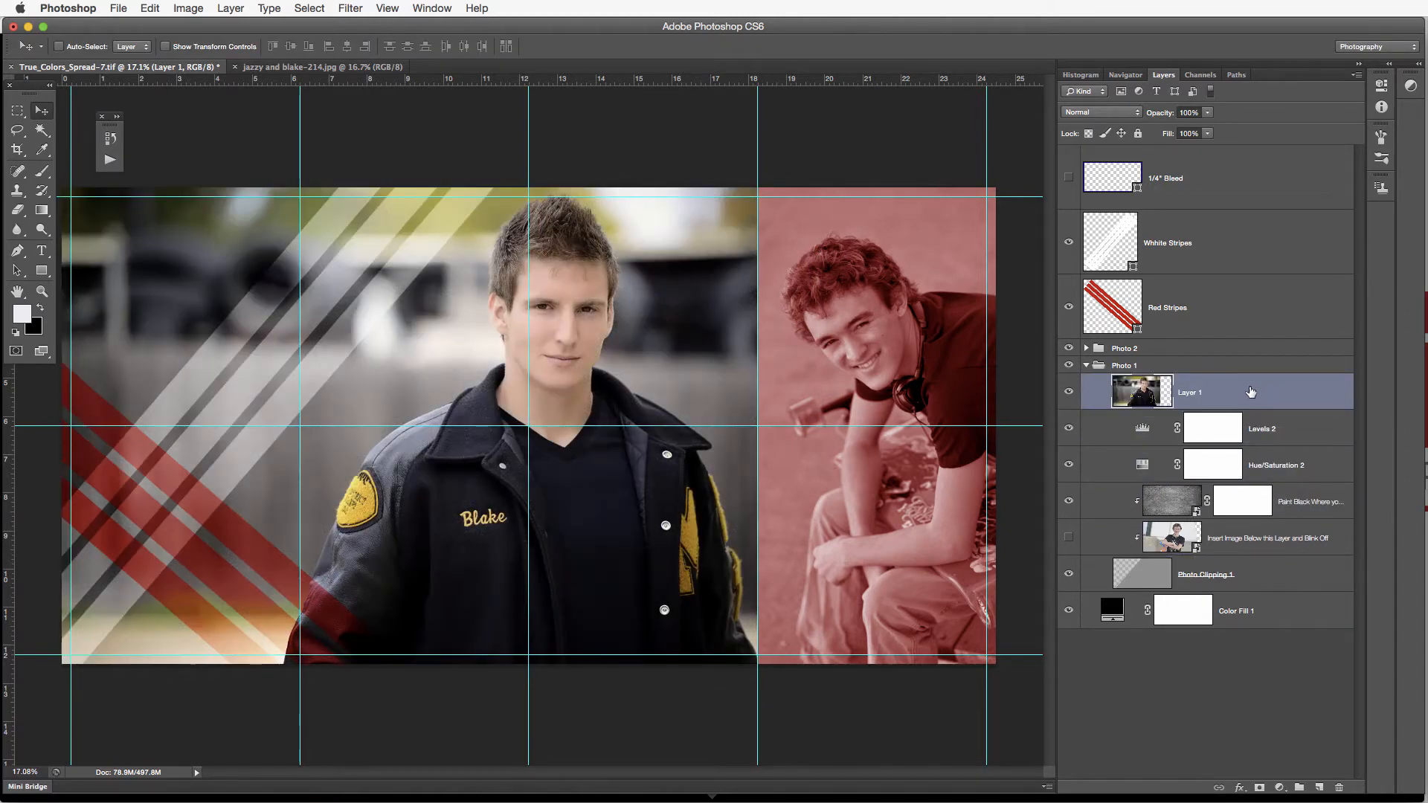
mouse_move(1257, 497)
left_mouse_down()
mouse_move(1232, 491)
mouse_move(1225, 551)
left_mouse_up()
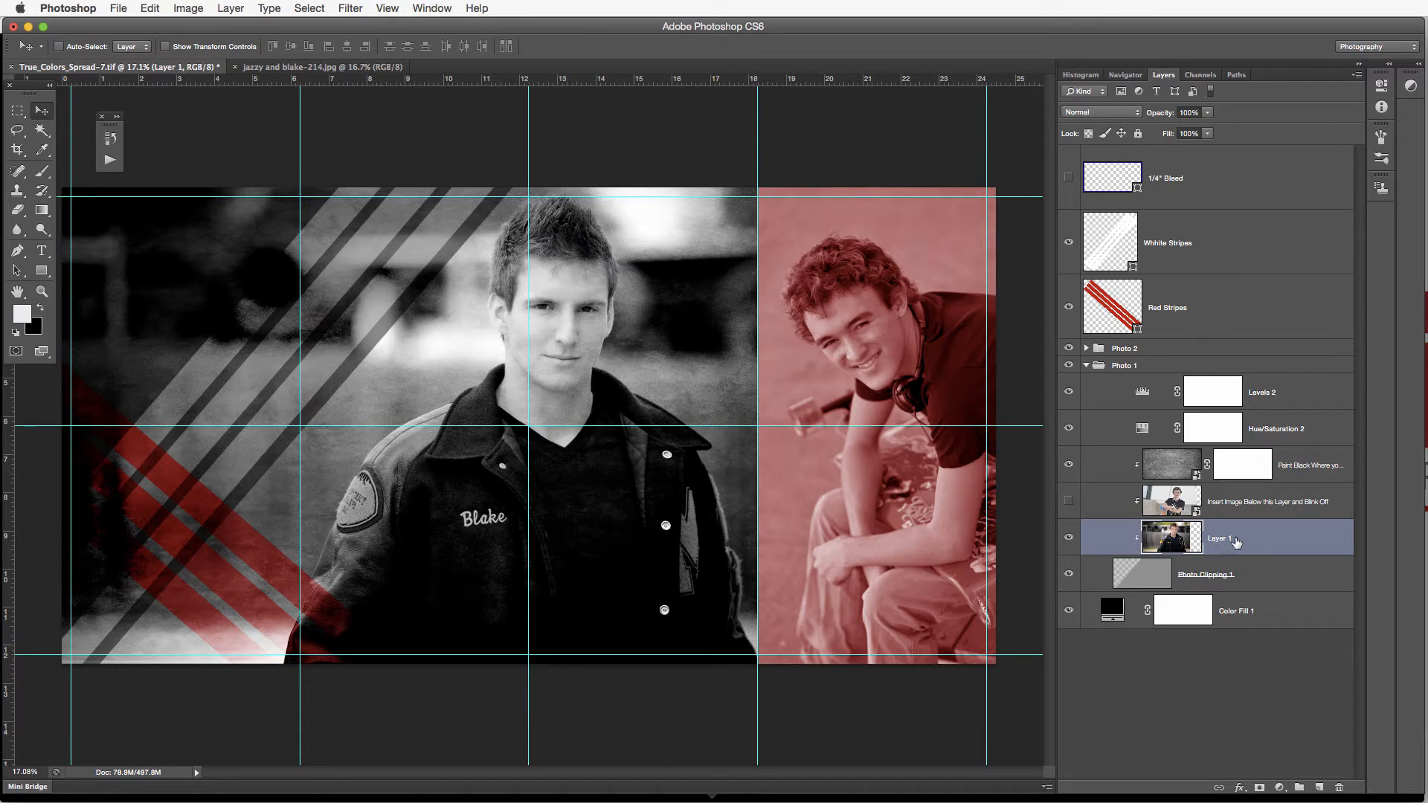
left_click_drag(1241, 543, 1258, 394)
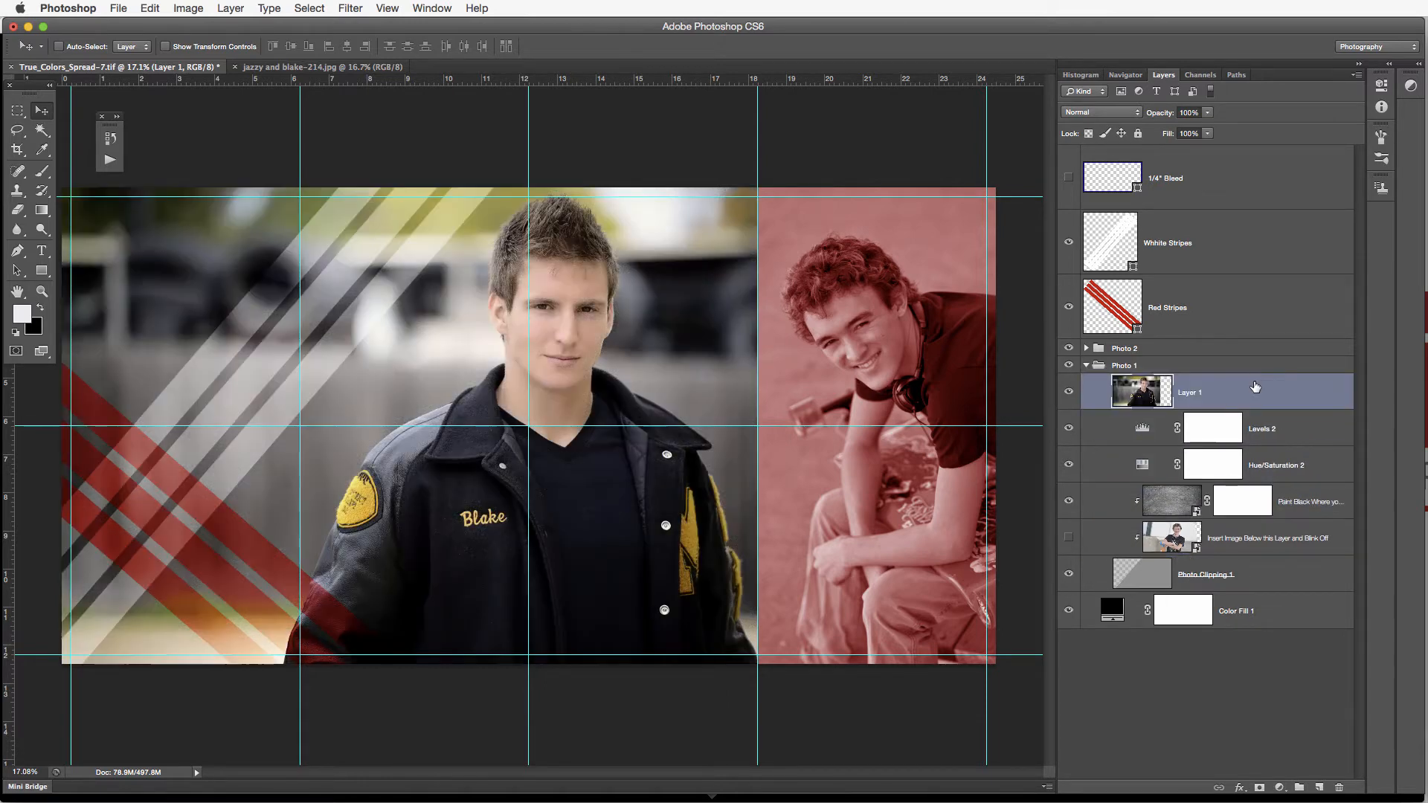
mouse_move(1254, 388)
left_mouse_down()
mouse_move(1260, 557)
mouse_move(1257, 387)
left_mouse_up()
left_click(42, 151)
left_click(369, 505)
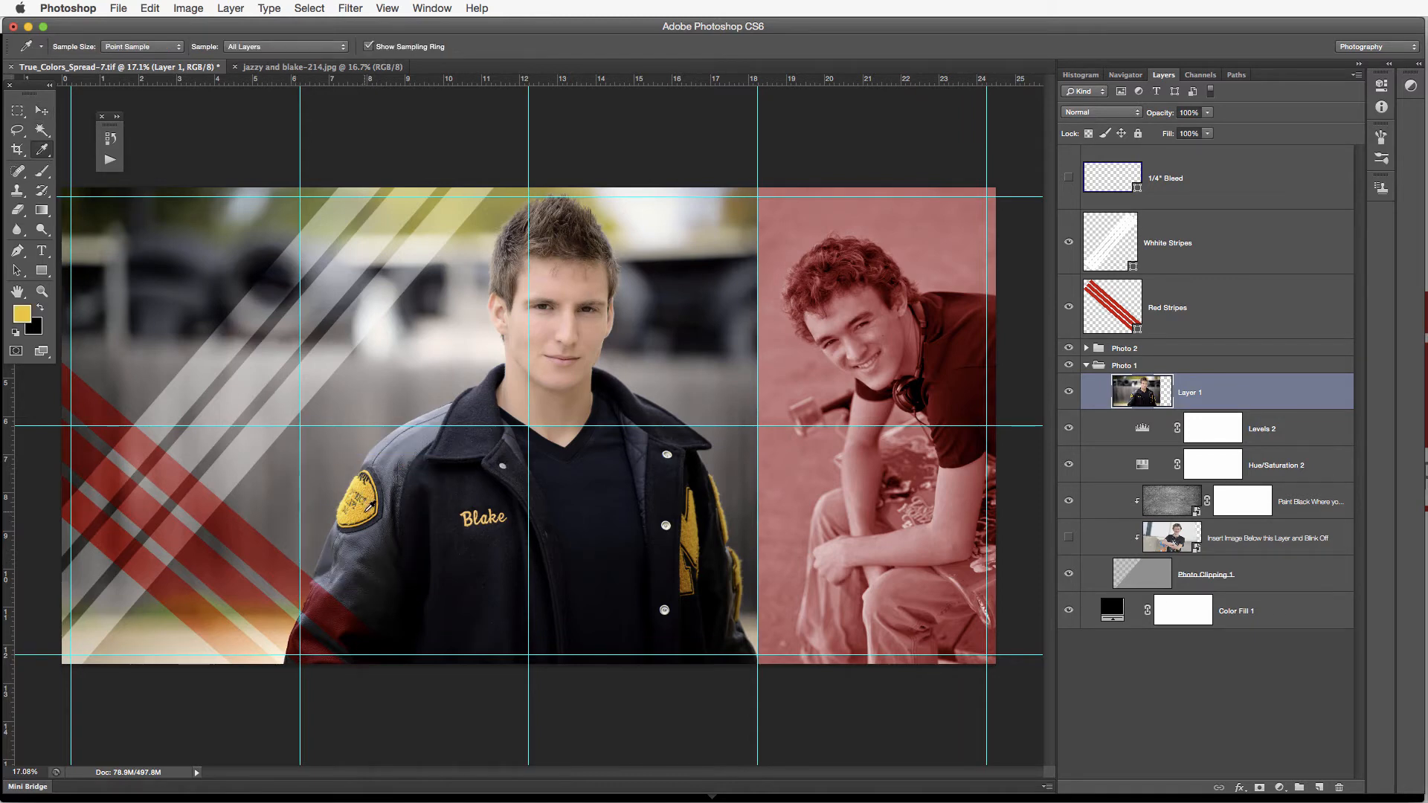
left_click(371, 504)
left_click_drag(1207, 396, 1199, 546)
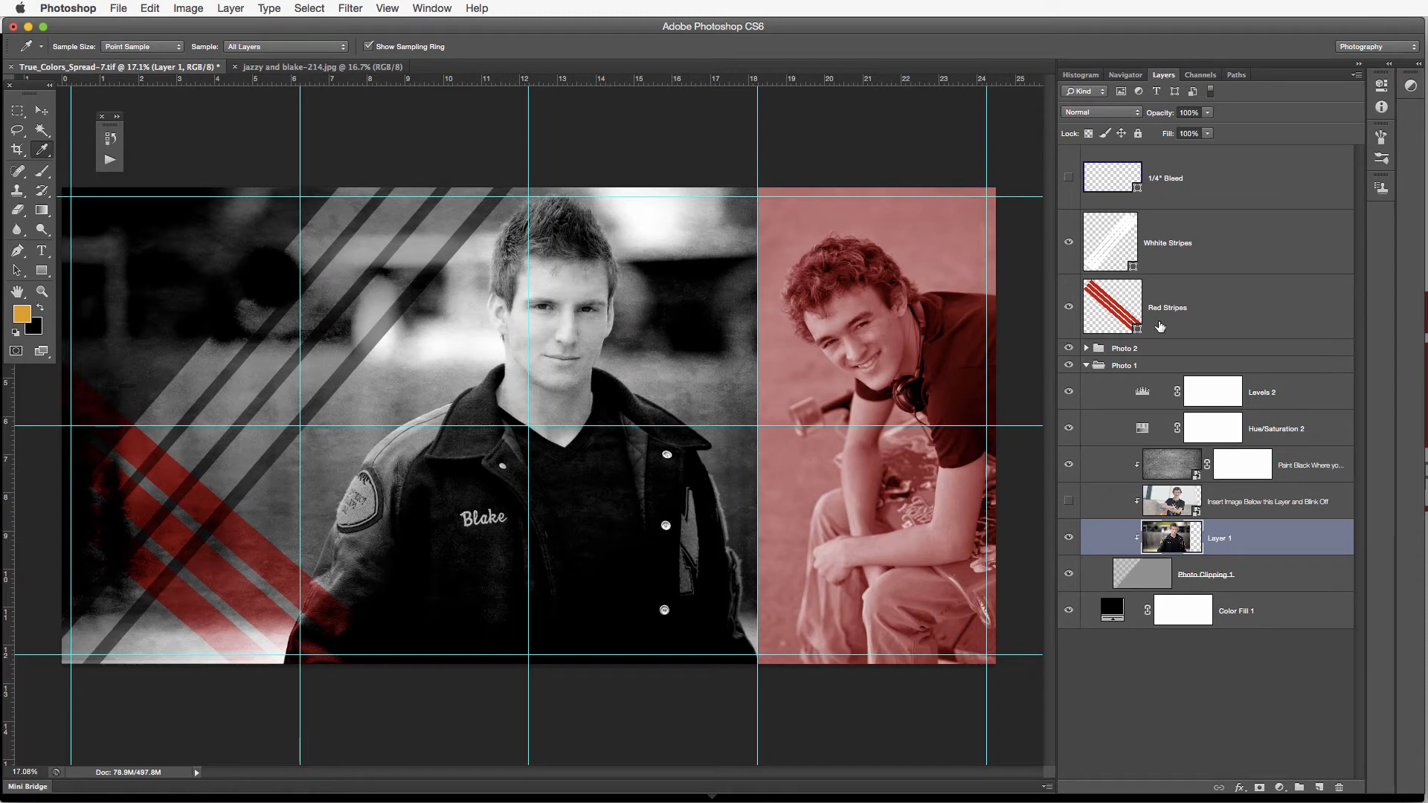
Recolor the Red Stripes shape with the sampled gold, f49b1d
double_click(1098, 319)
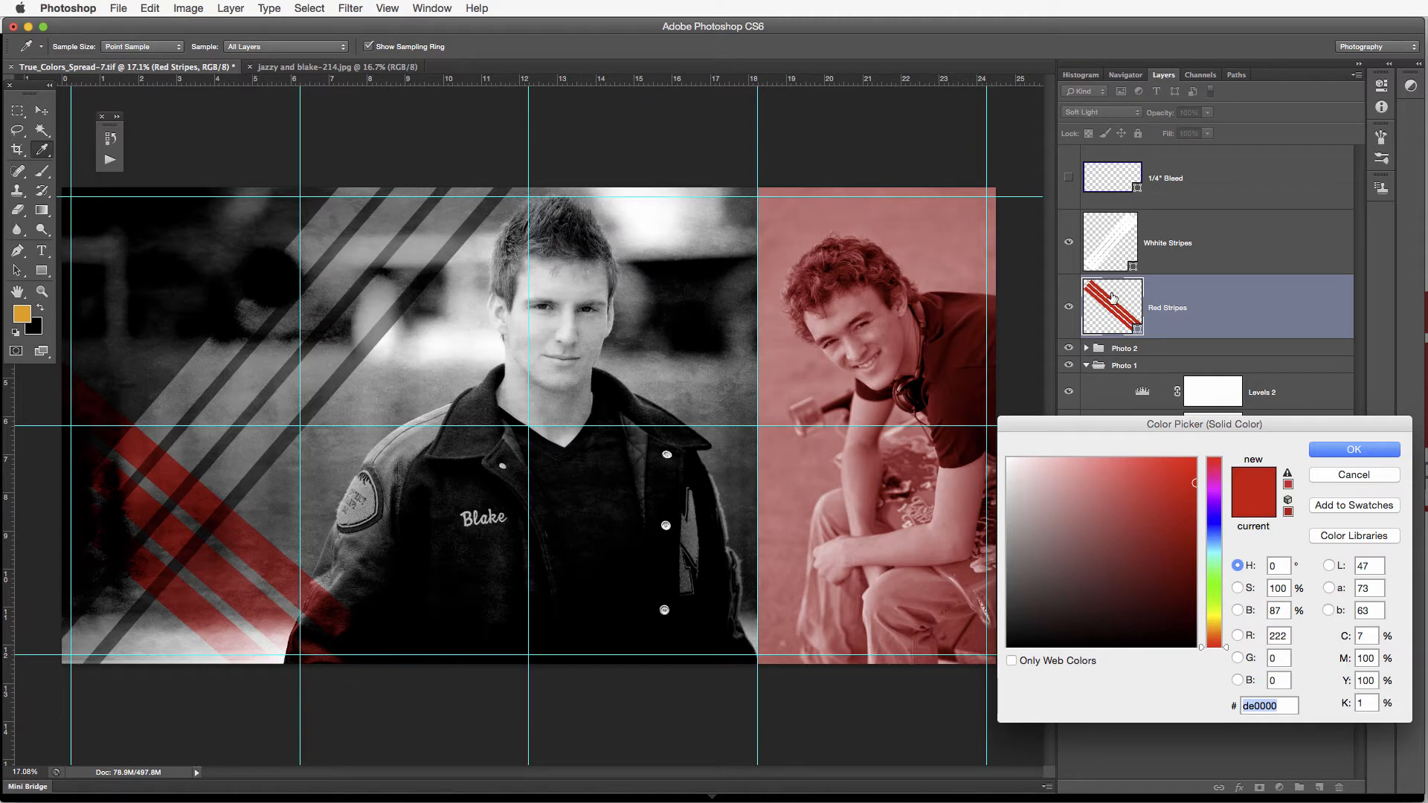
left_click(1346, 453)
double_click(1110, 316)
left_click(23, 314)
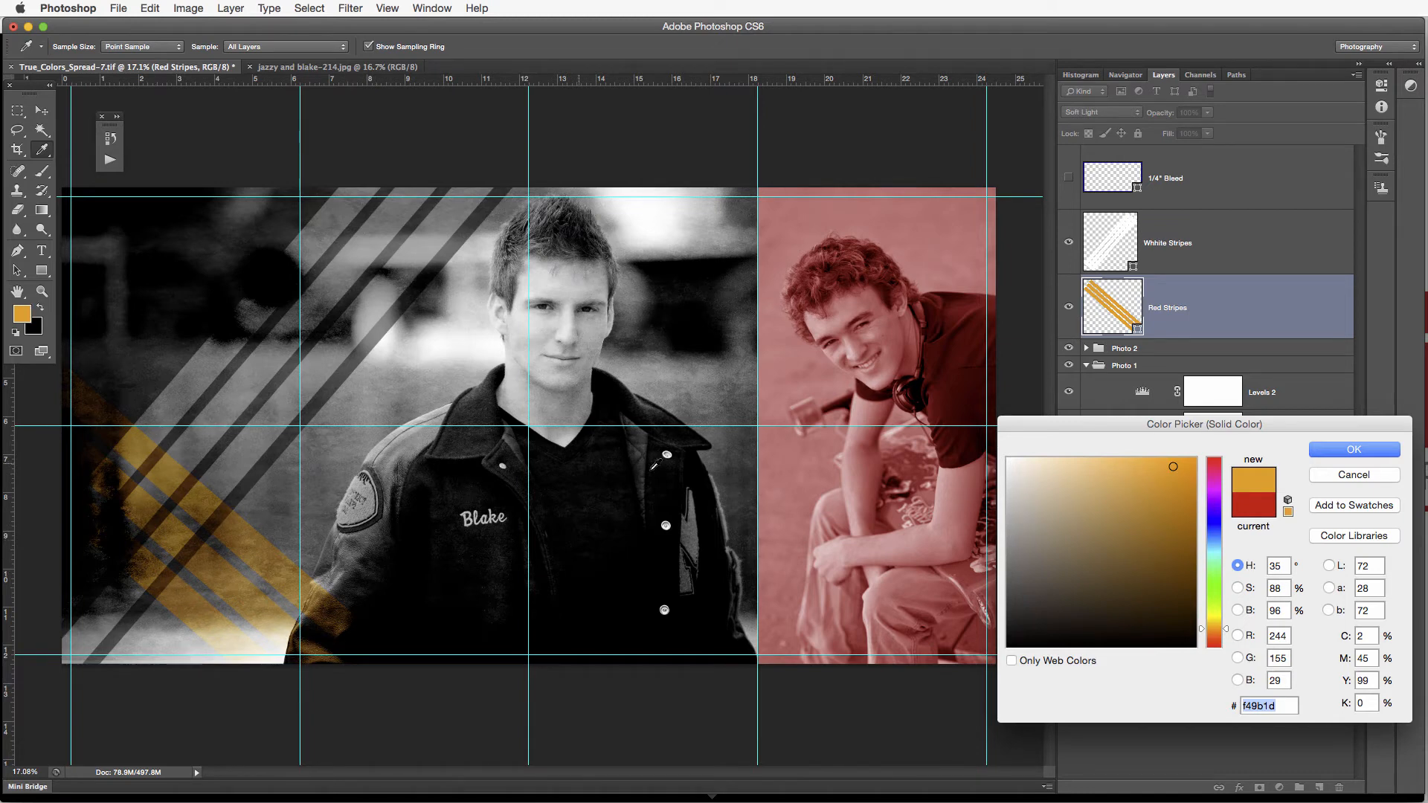
left_click(1364, 451)
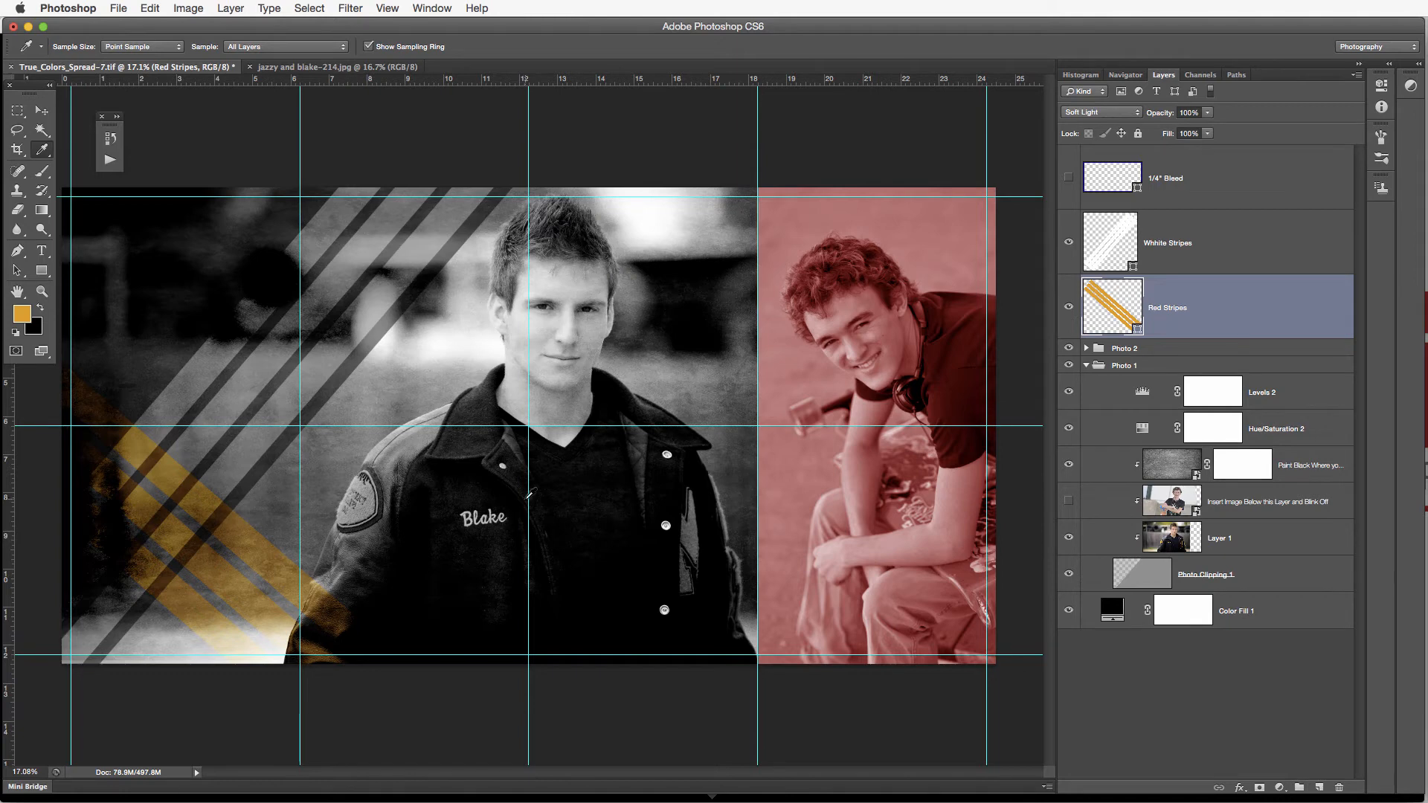
Bring the open photo ending in -214.jpg into the Photo 2 group, clipped beneath the placeholder image, and hide the placeholder
left_click(1086, 366)
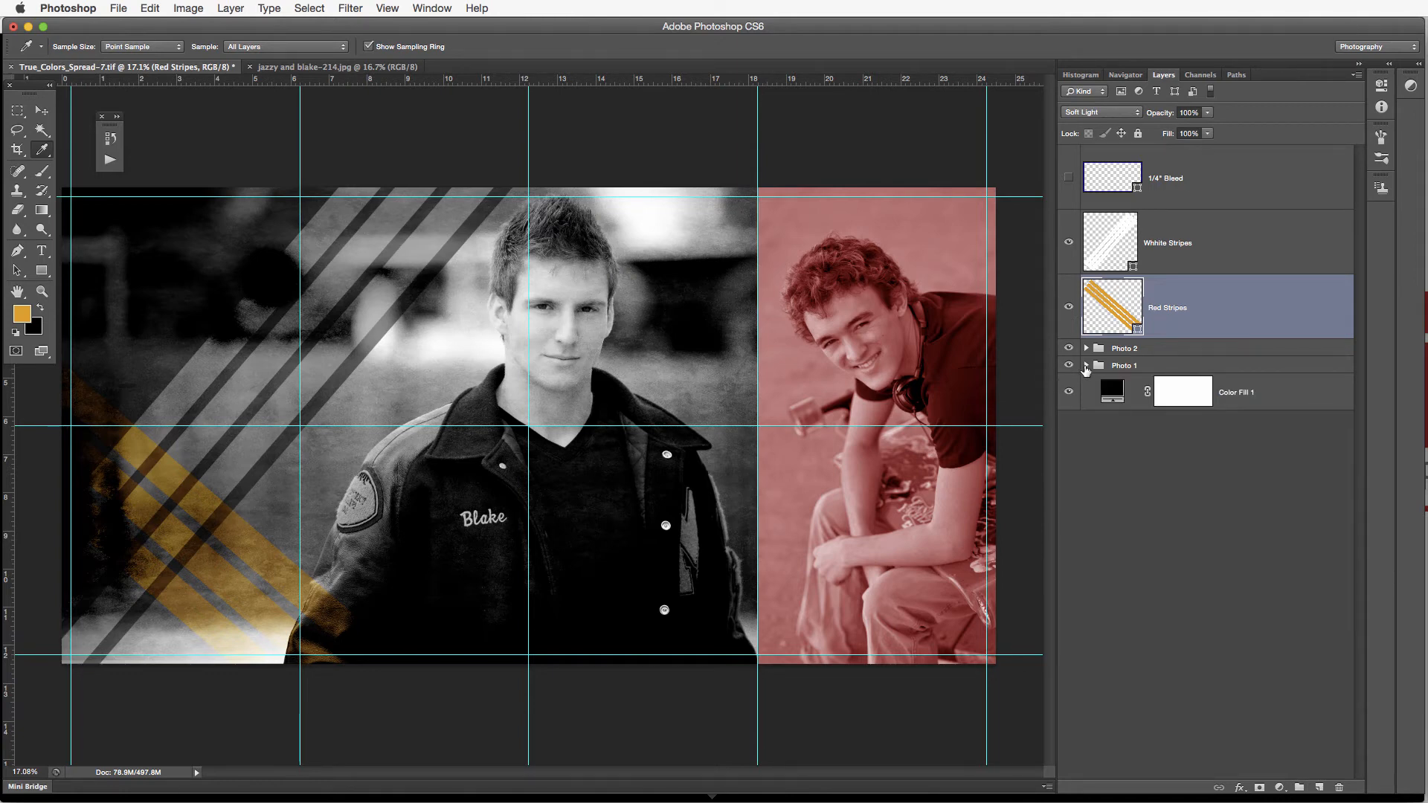
left_click(1086, 348)
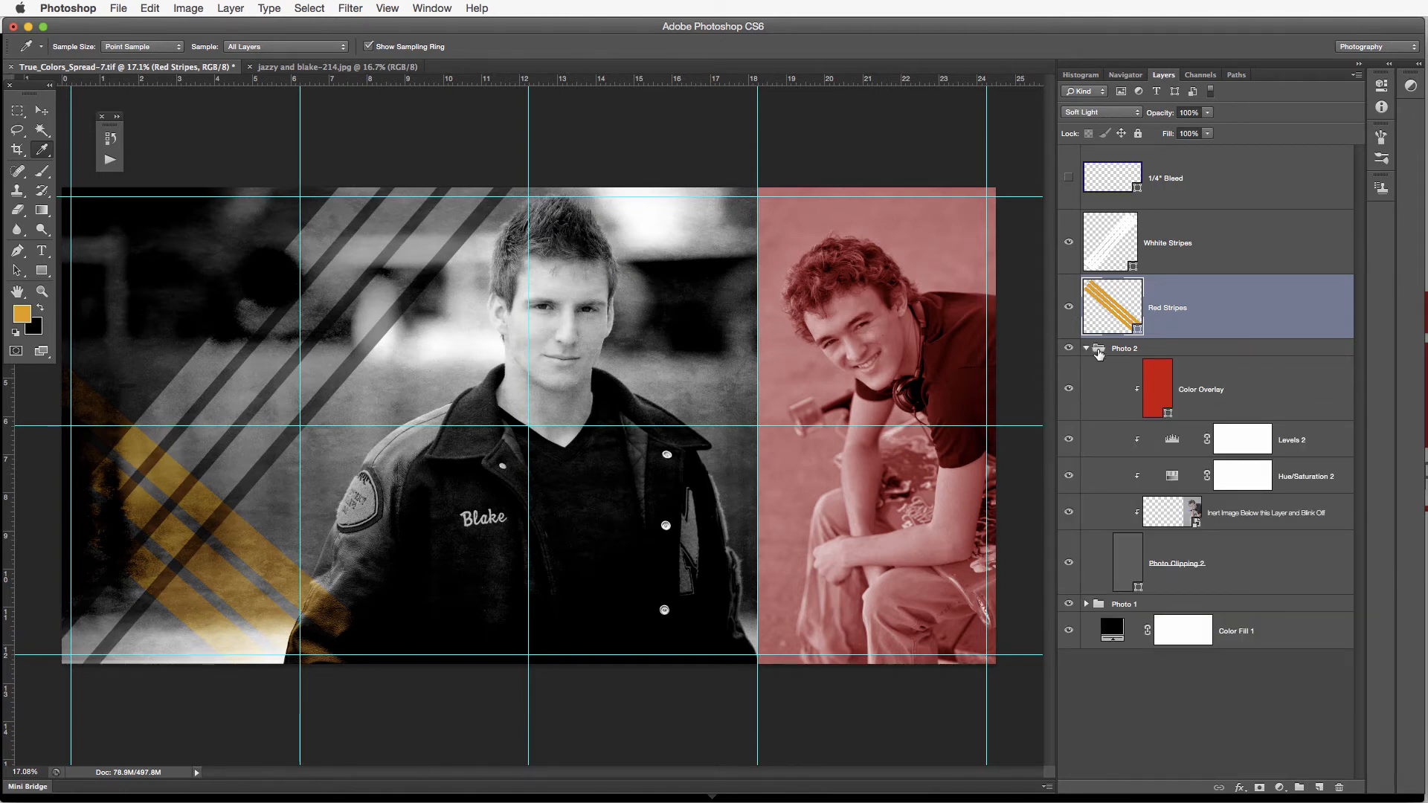
left_click(44, 113)
left_click_drag(272, 70, 270, 122)
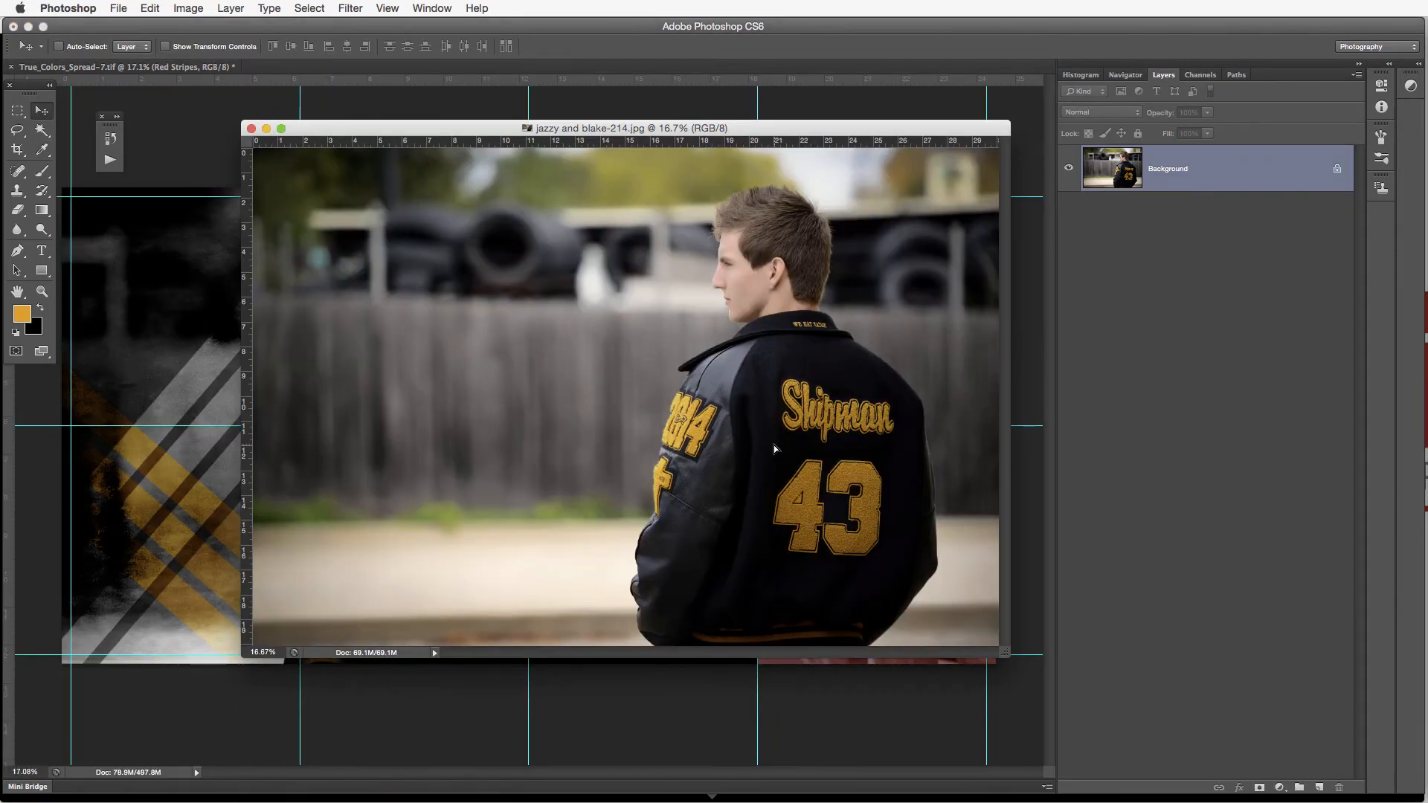
left_click_drag(774, 444, 123, 457)
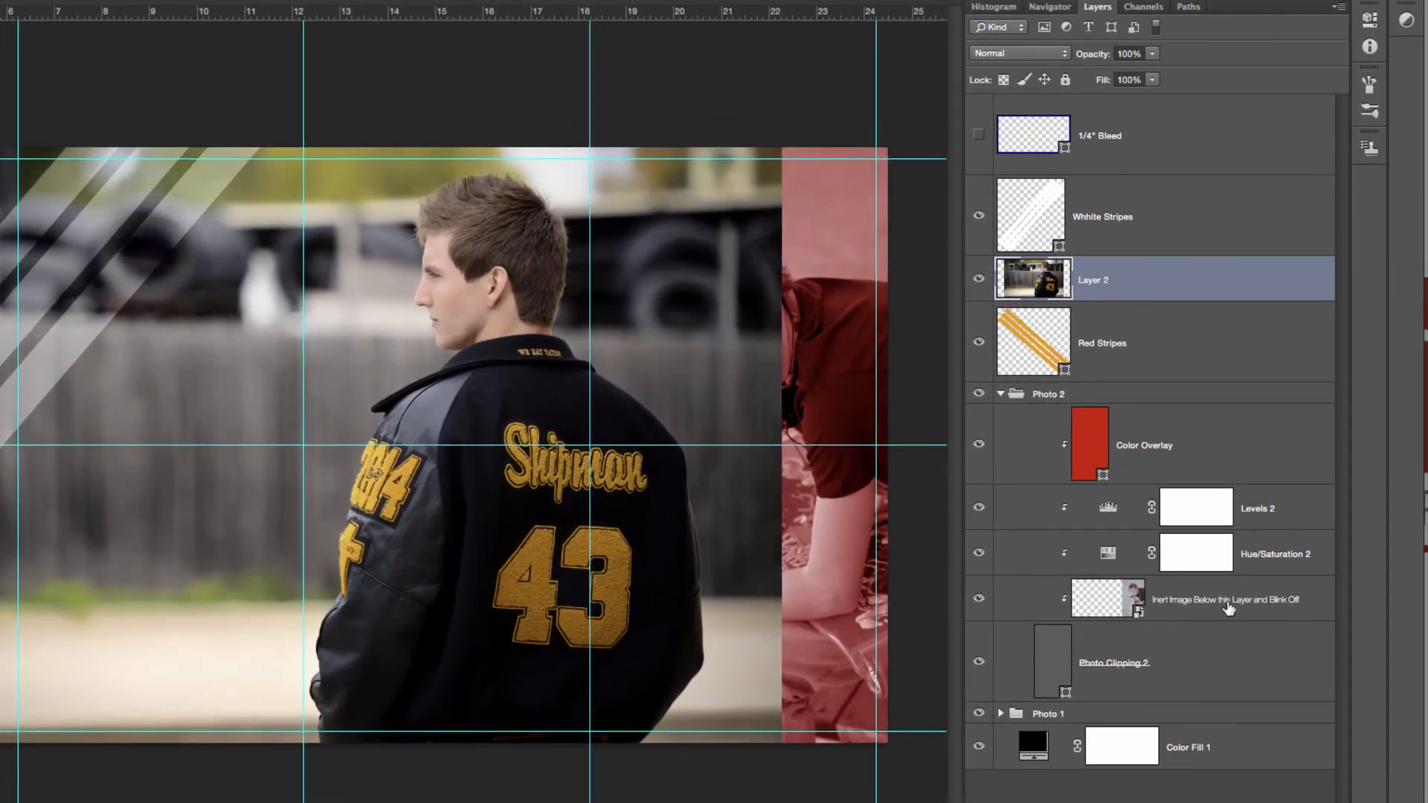
left_click_drag(1120, 286, 1156, 604)
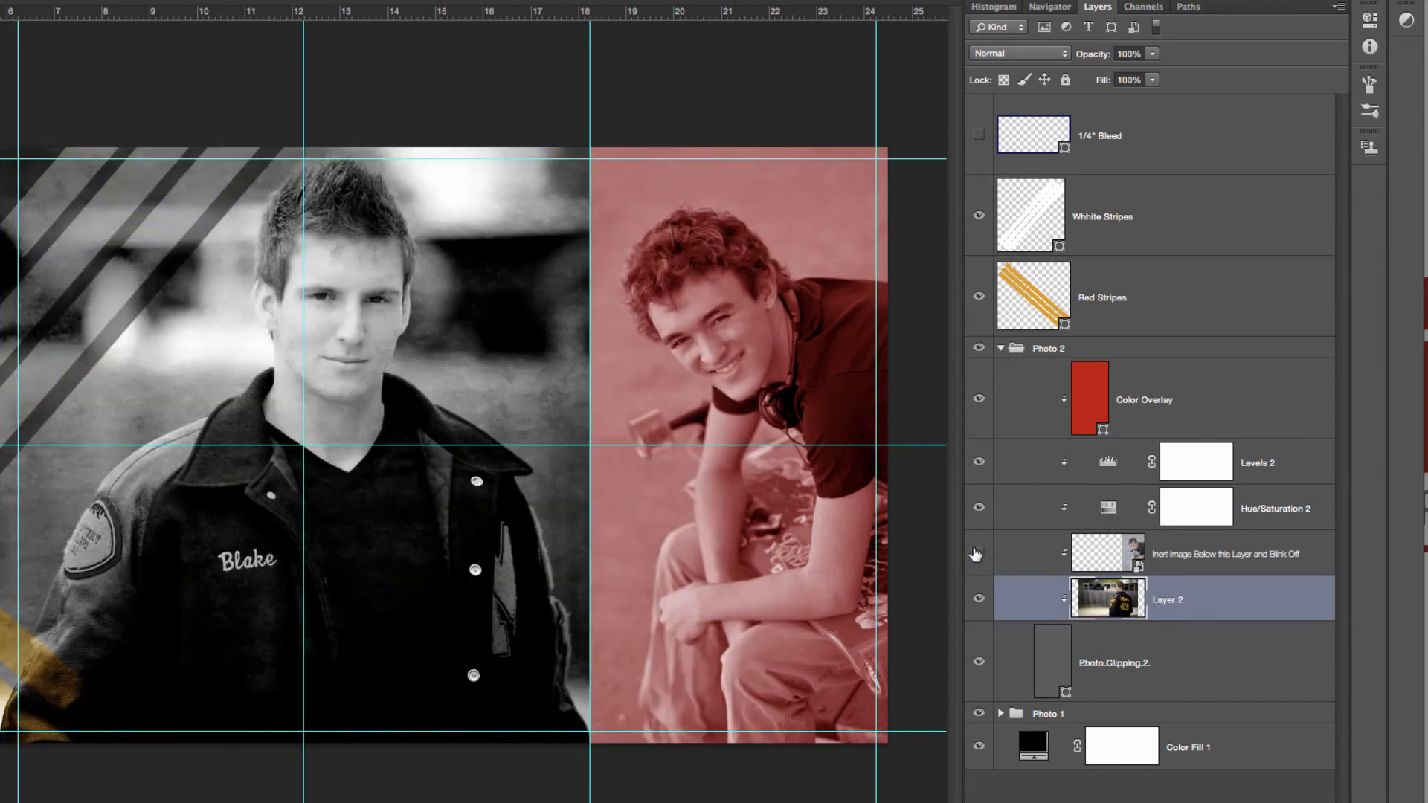
left_click(979, 552)
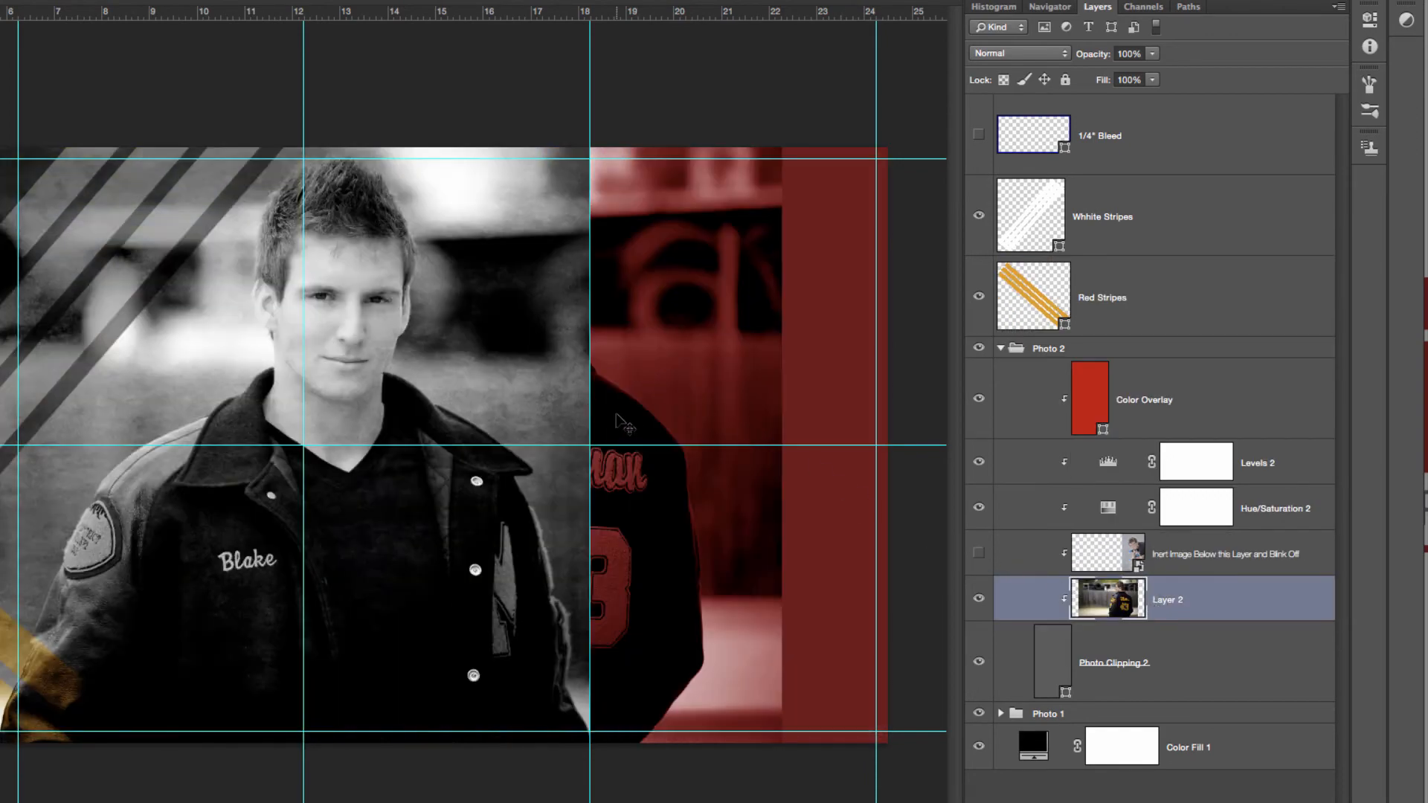
Fit the back-view photo in the red panel by moving it about 6 in right, scaling it to about 95%, and nudging it up
left_click_drag(626, 425, 908, 426)
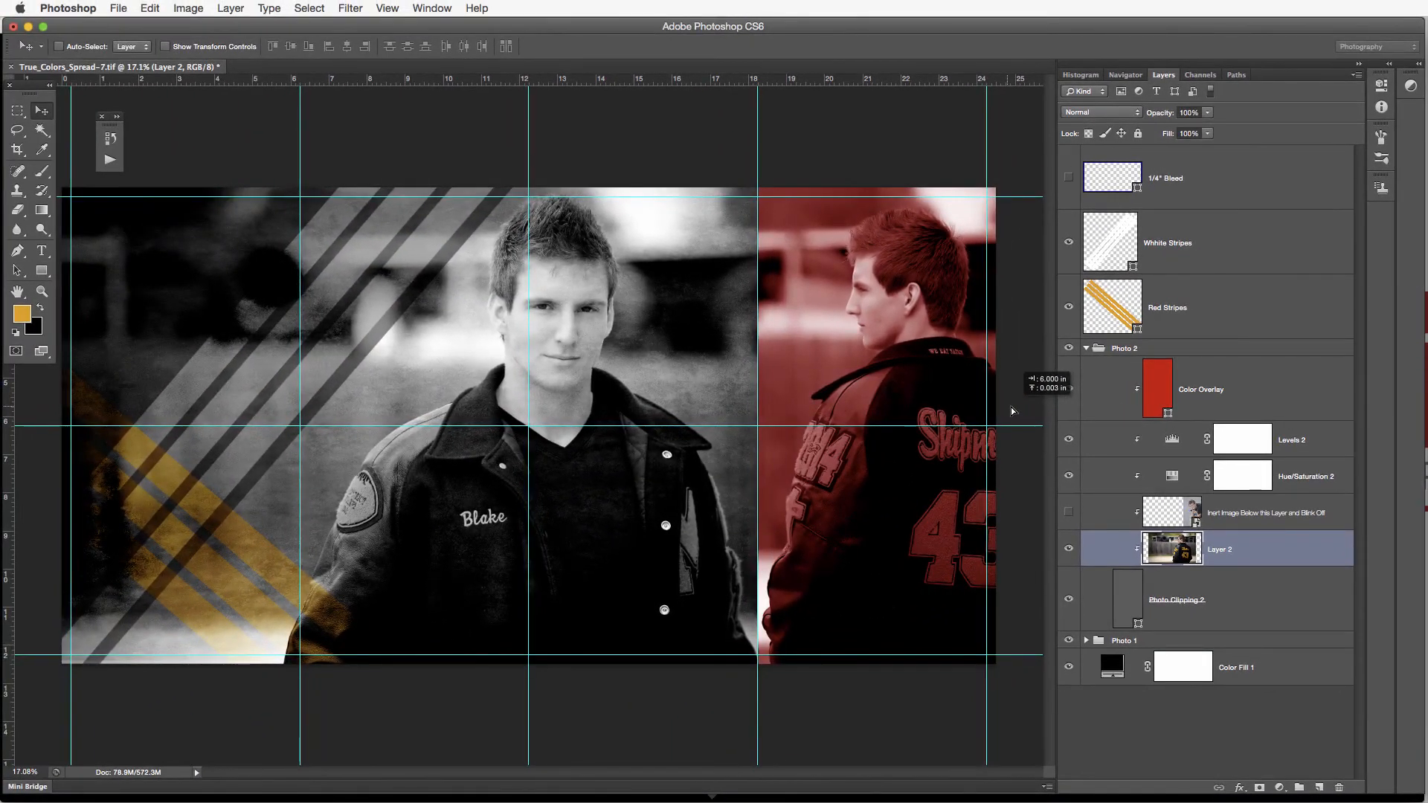
key("ctrl+t")
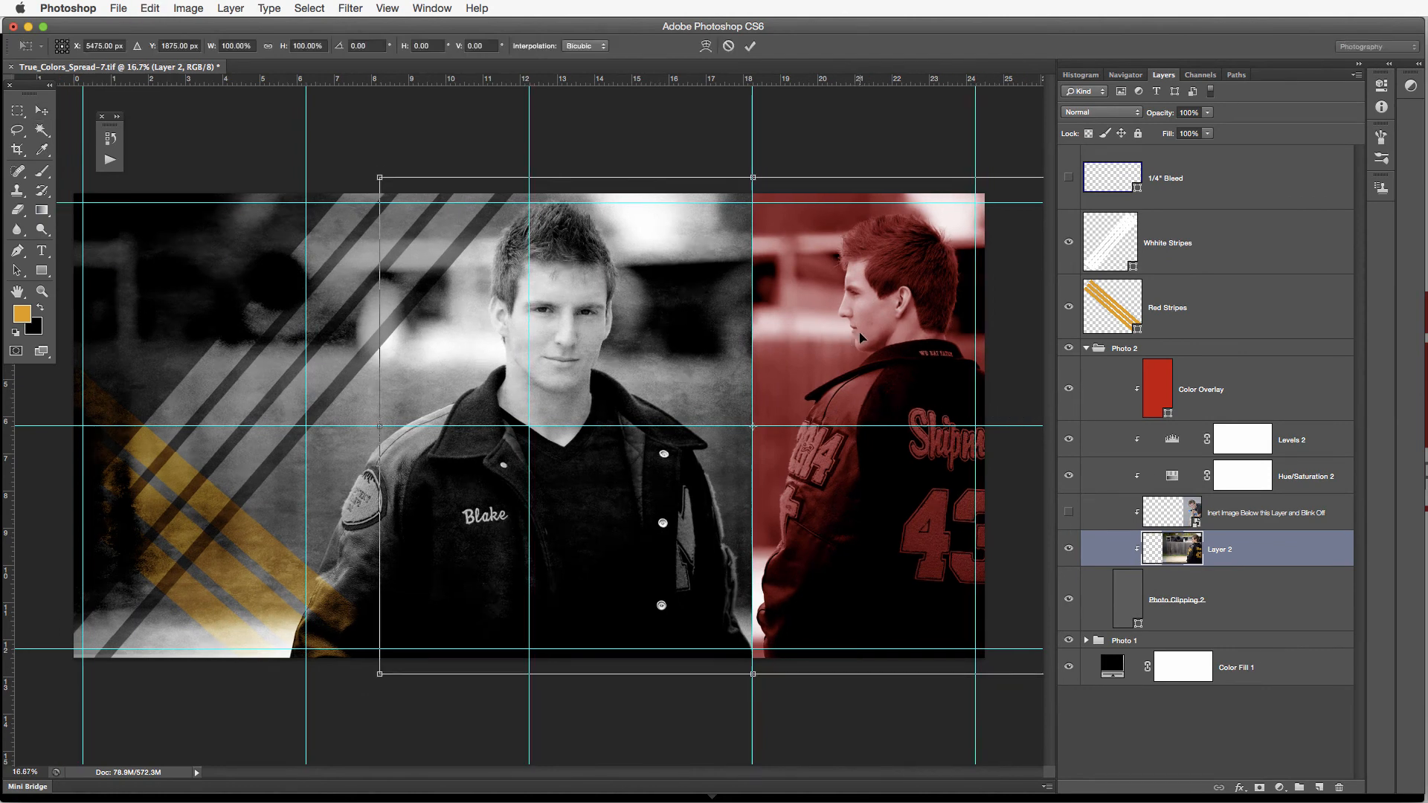
key("ctrl+0")
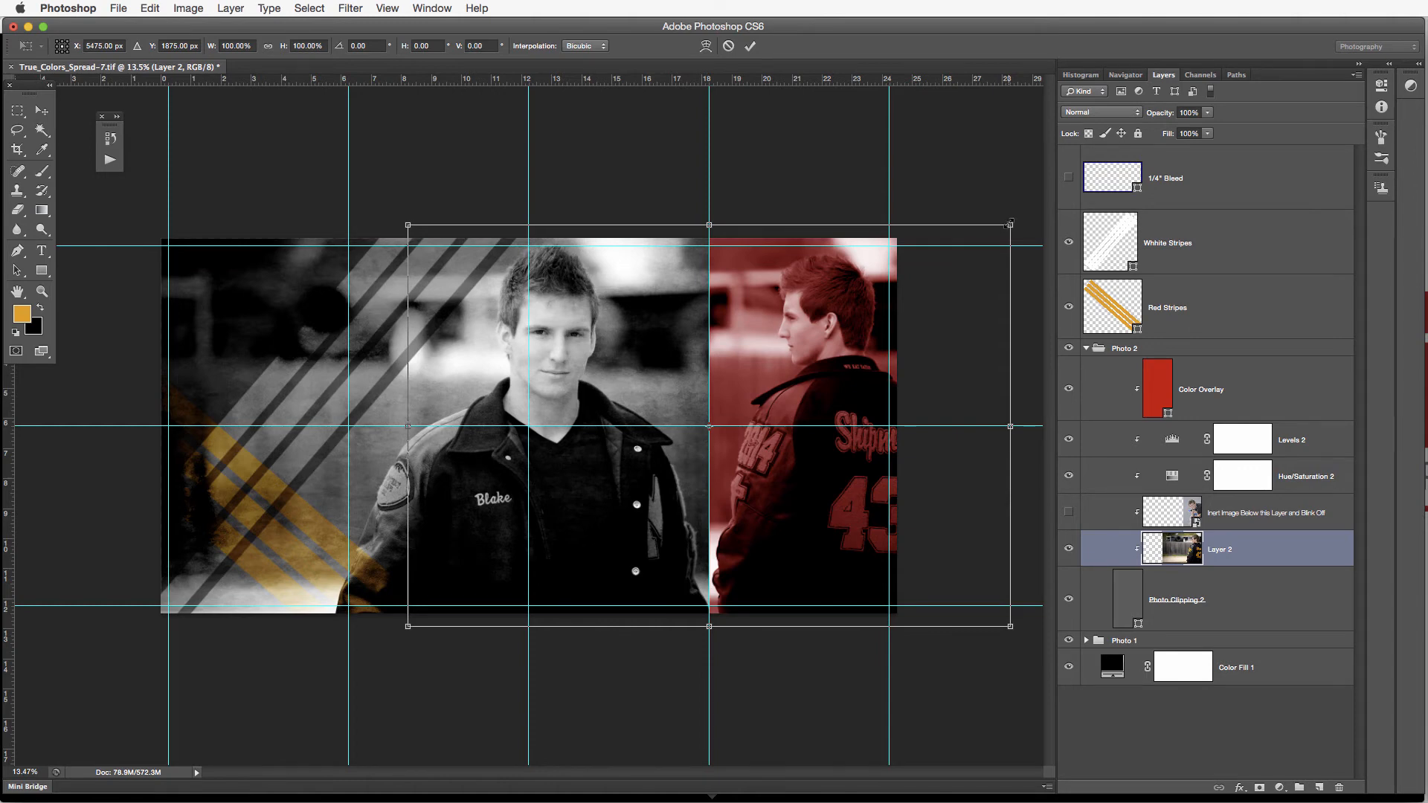
left_click_drag(1008, 225, 997, 236)
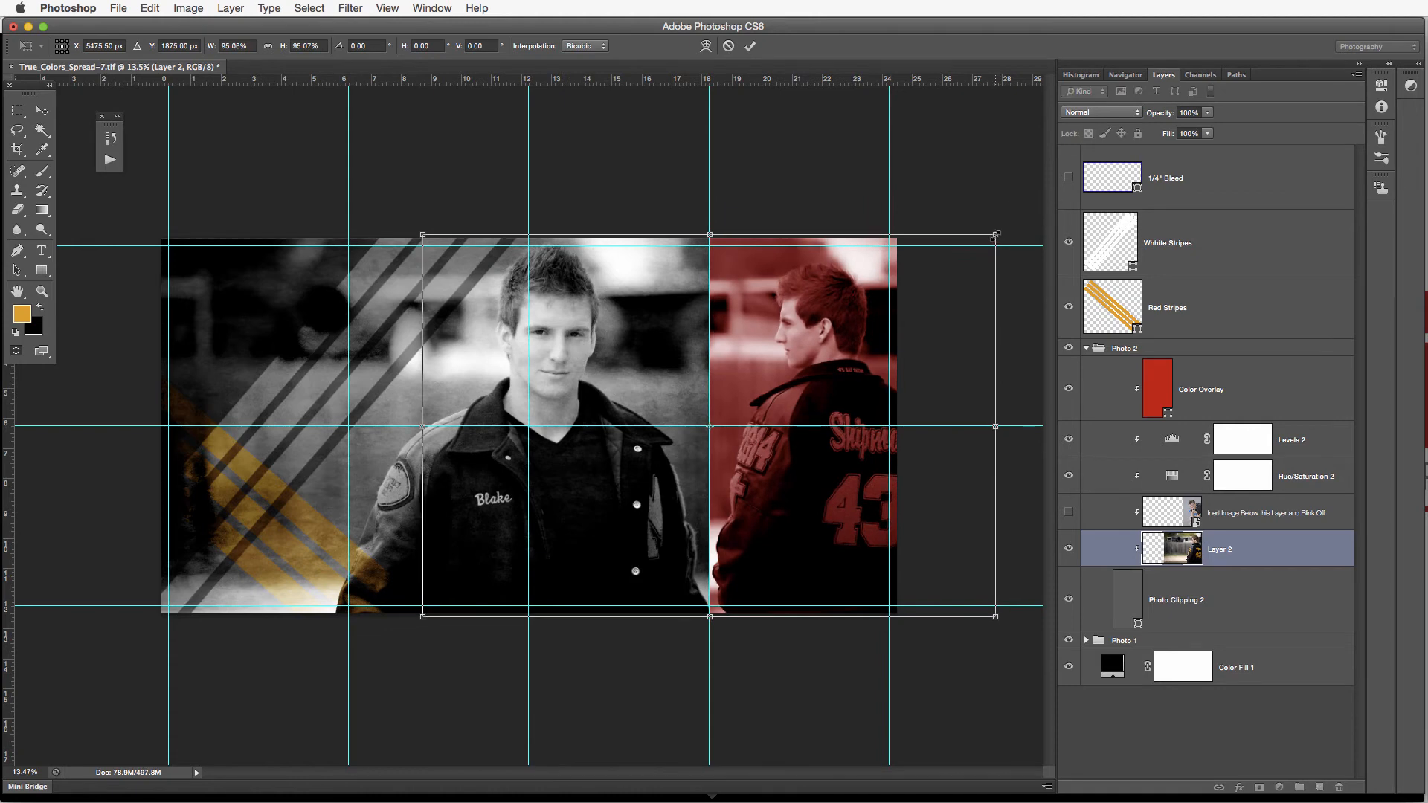
key("Up")
key("Up")
key("Up")
key("Up")
key("Up")
key("Up")
key("Up")
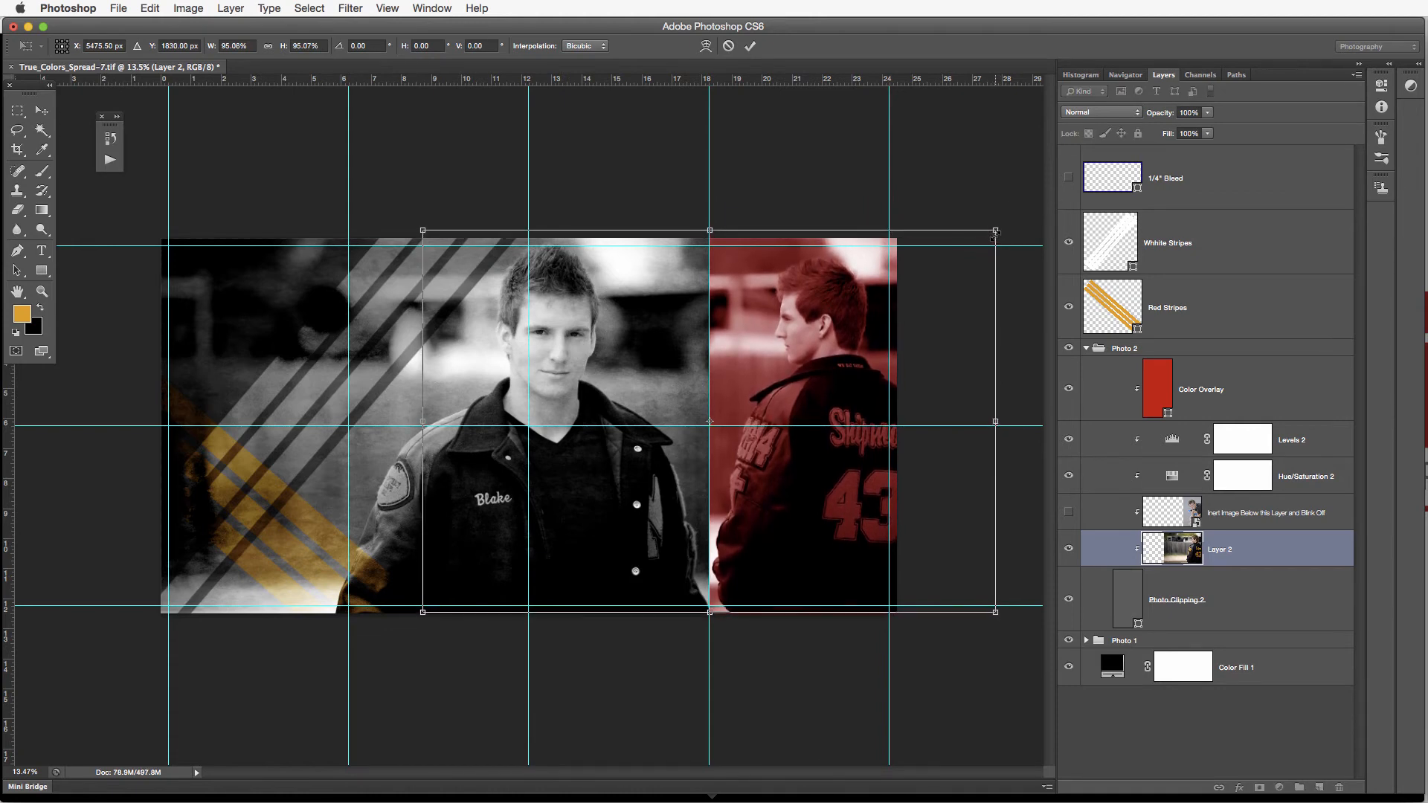
key("Return")
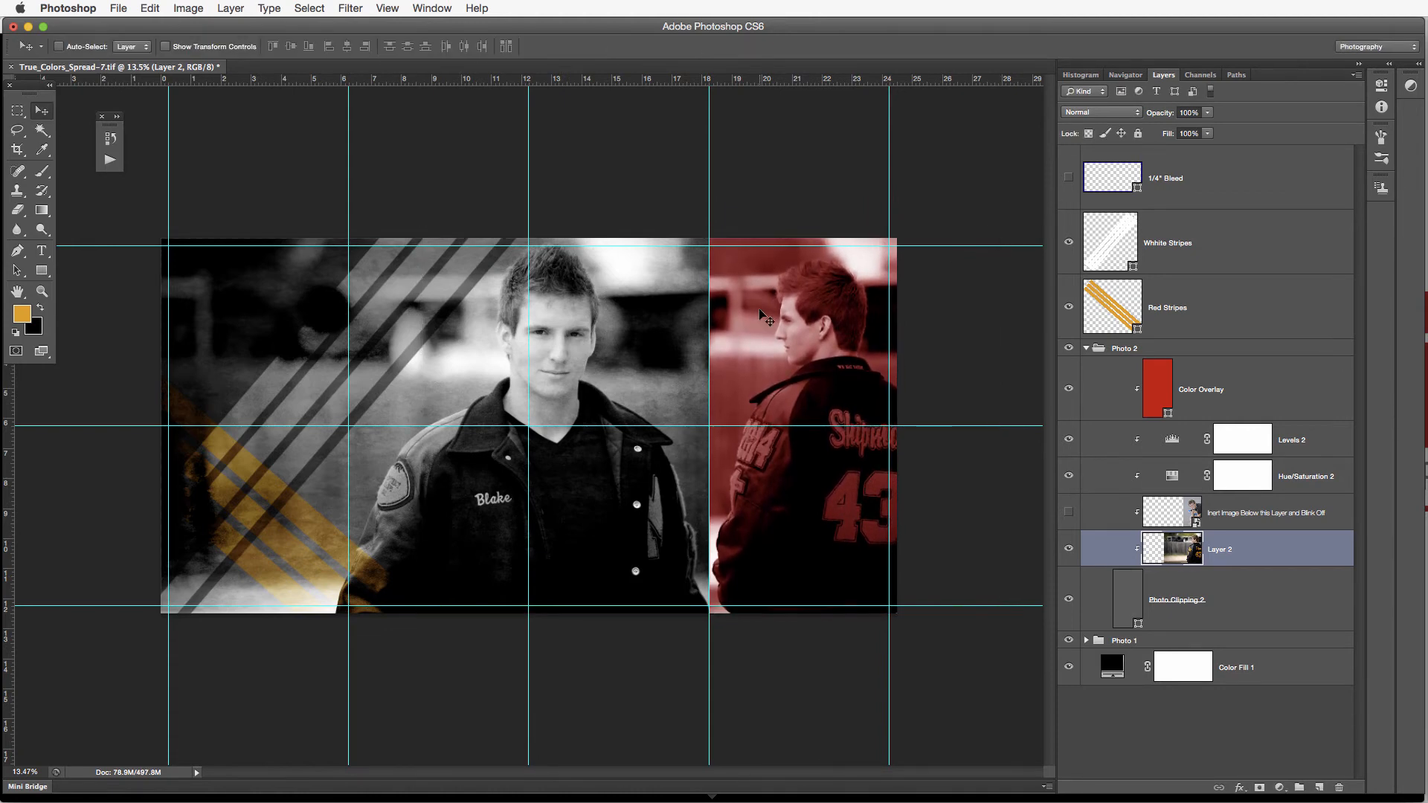
scroll(728, 413, "up", 4)
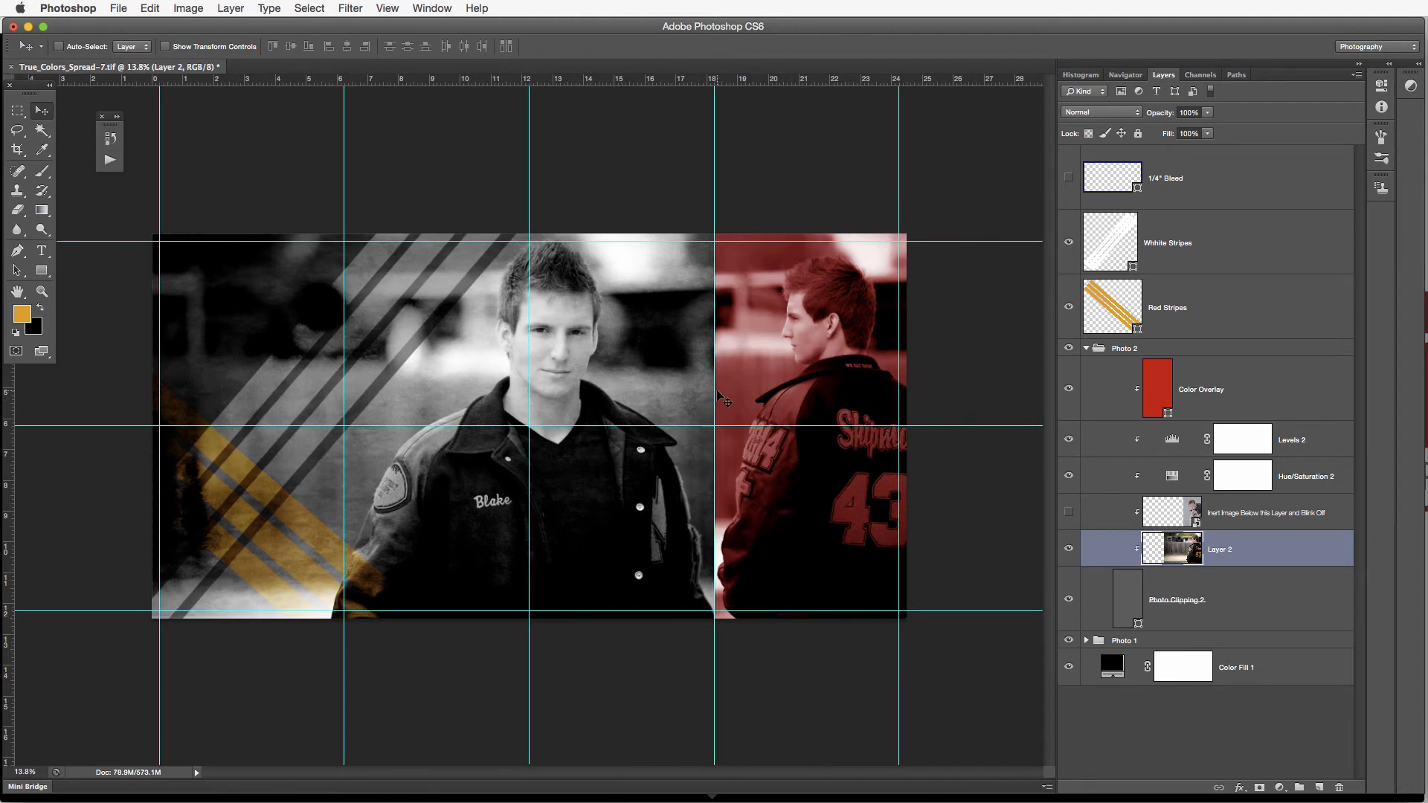
Recolor the Photo 2 group's Color Overlay layer with the sampled foreground gold, f49b1d
double_click(1156, 390)
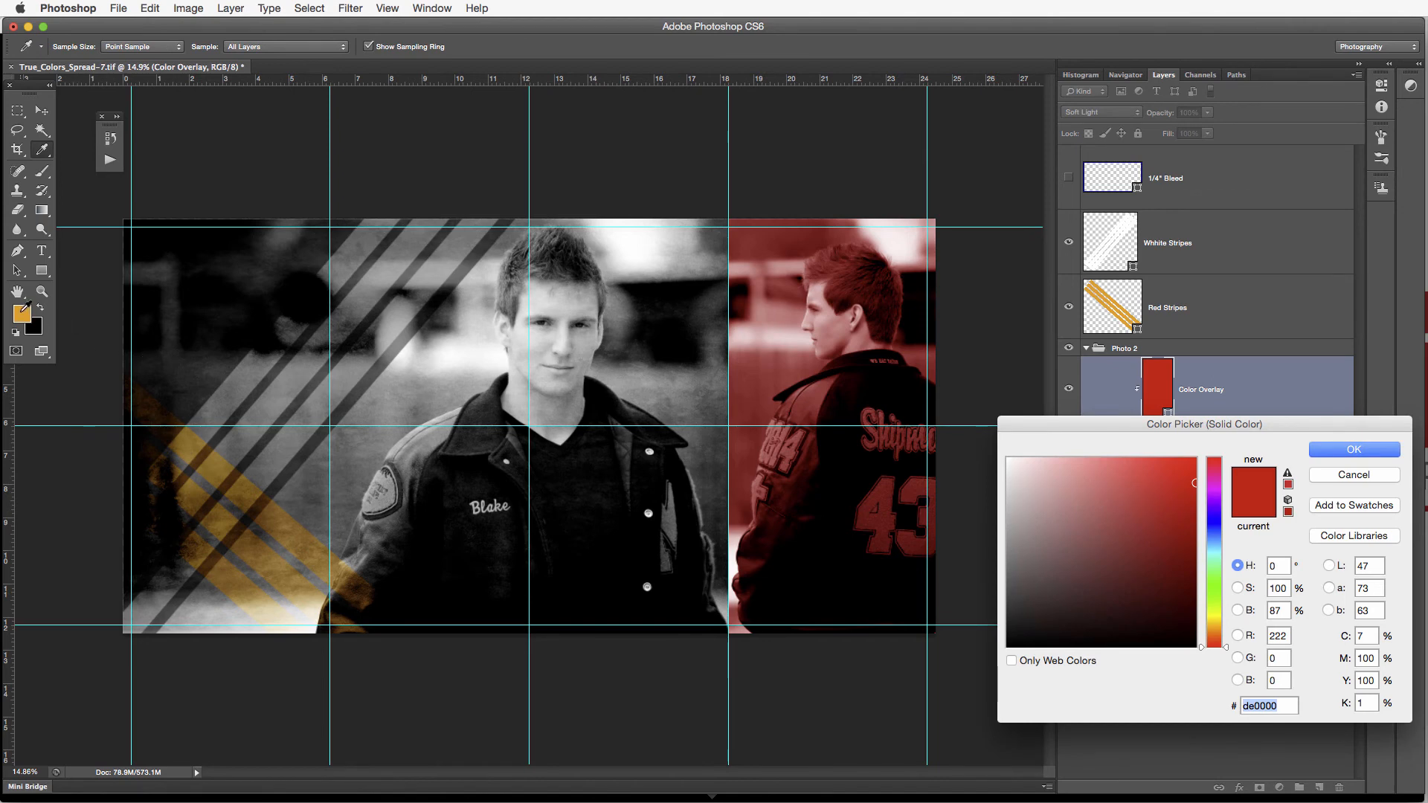
left_click(22, 311)
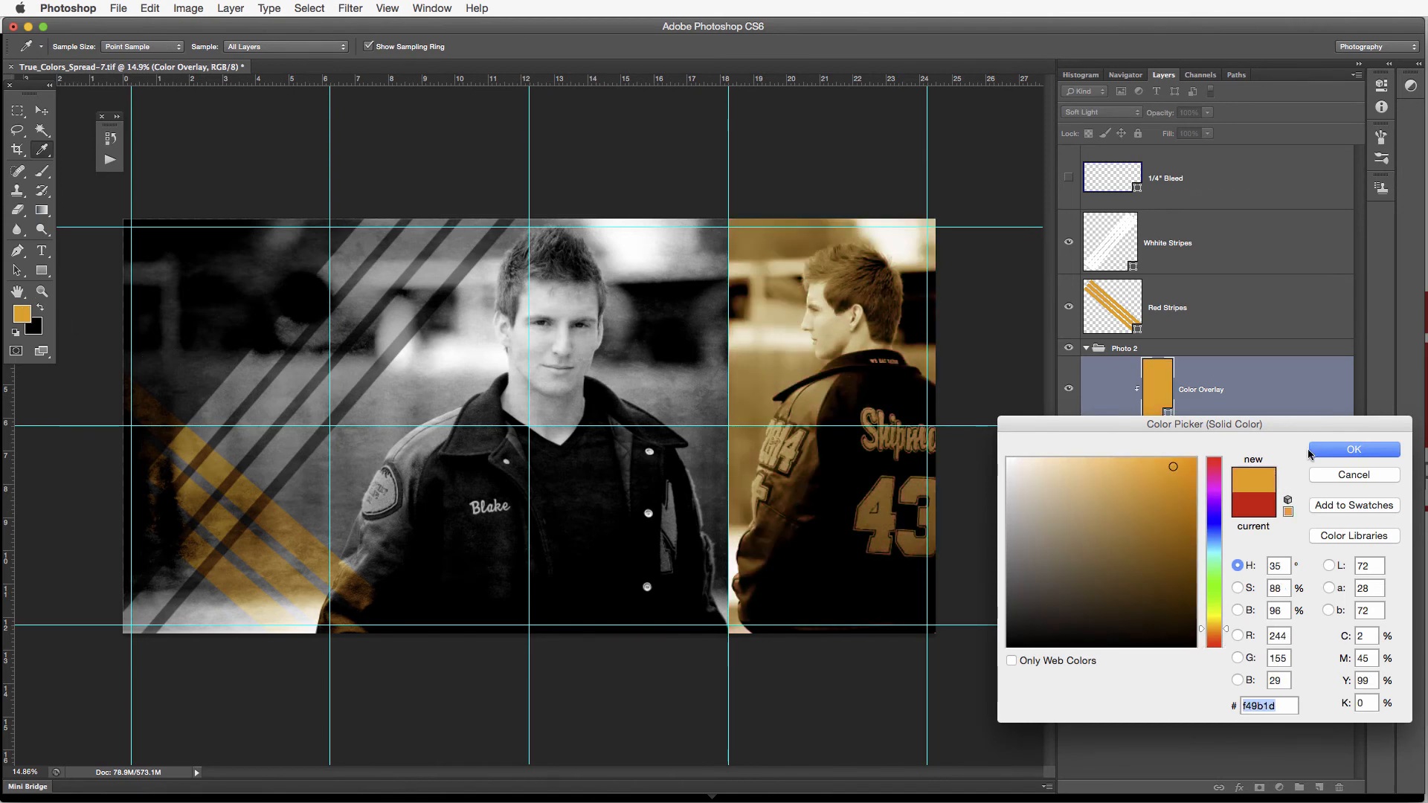
left_click(1339, 451)
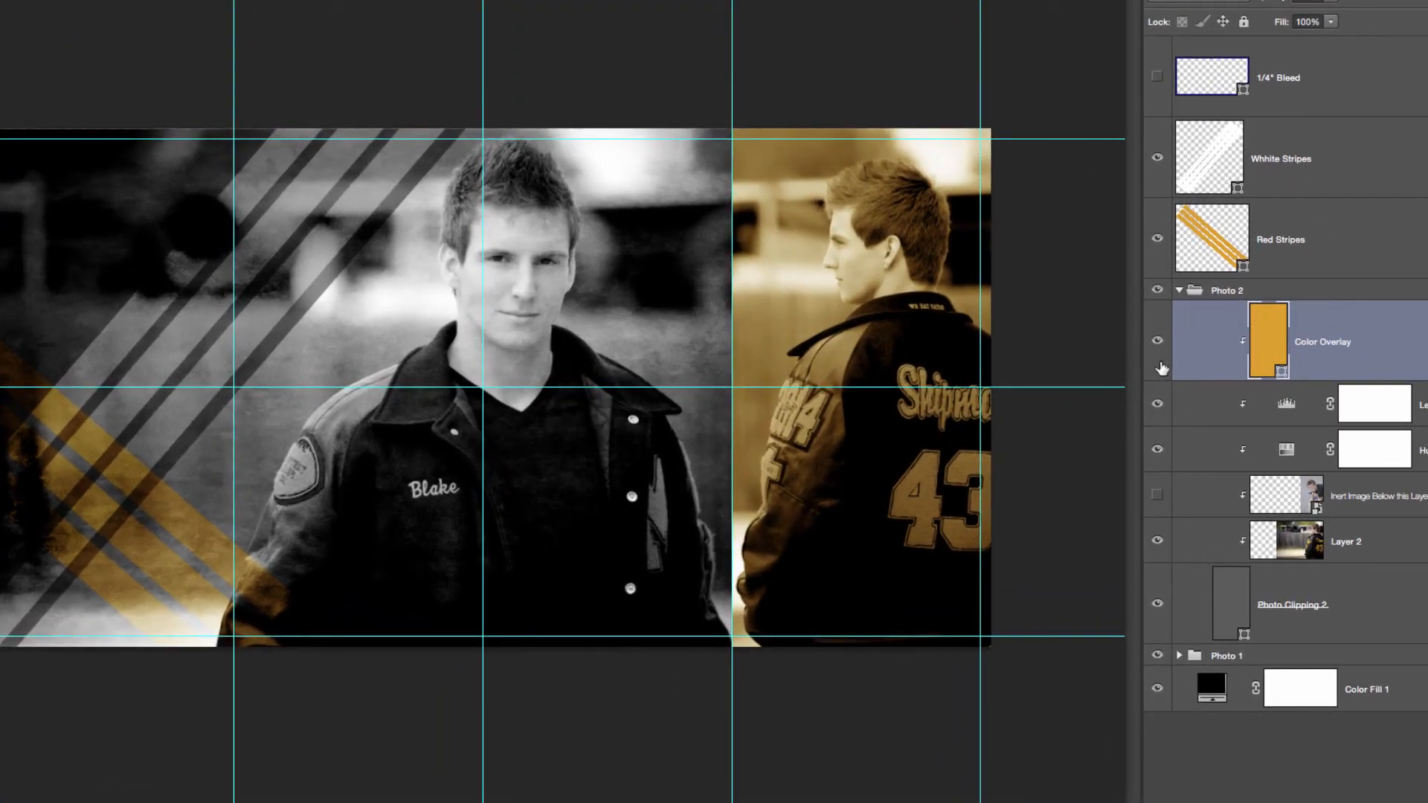
Preview the back-view photo with Color Overlay, Hue/Saturation 2 and Levels 2 toggled off, restoring all three layers' visibility
left_click(1157, 343)
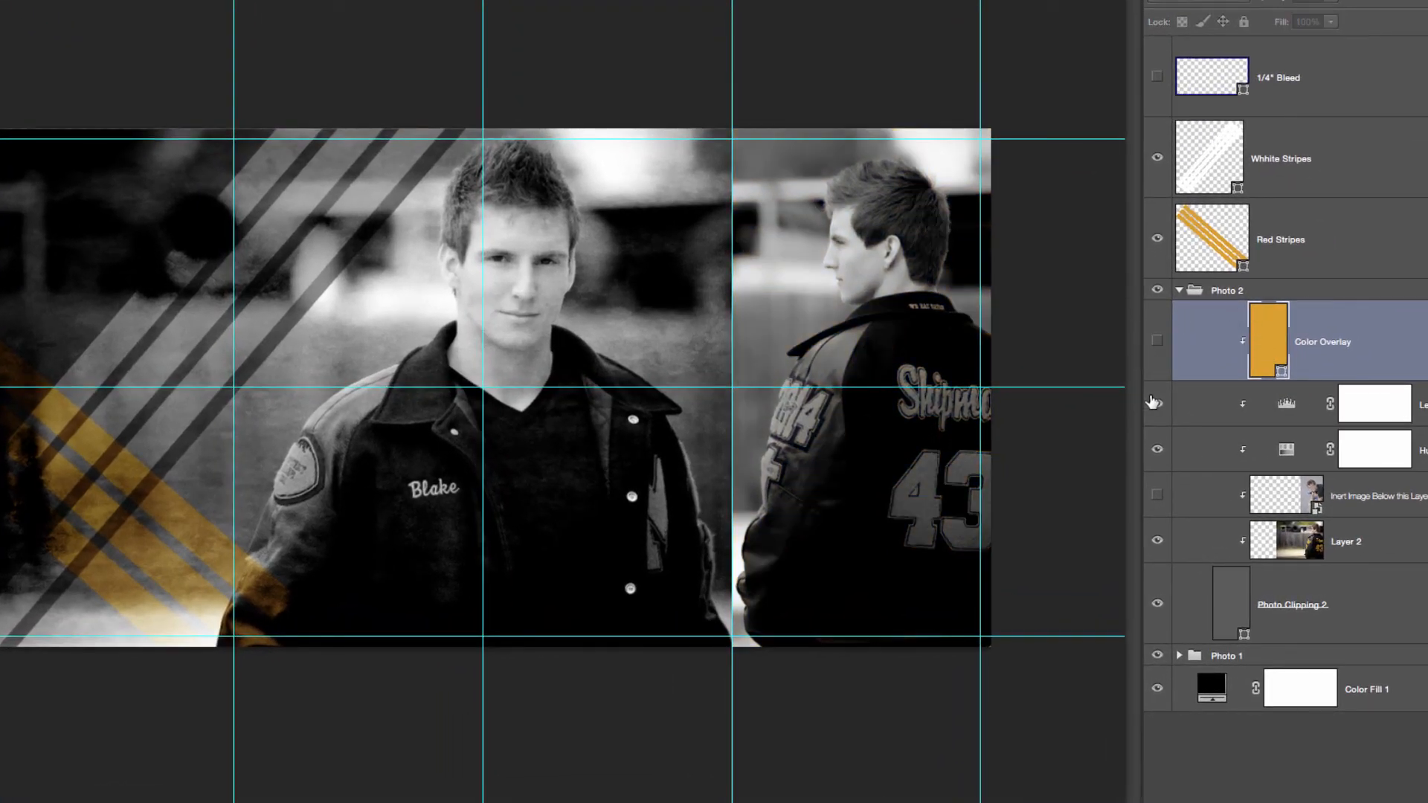
left_click(1158, 342)
left_click(1161, 343)
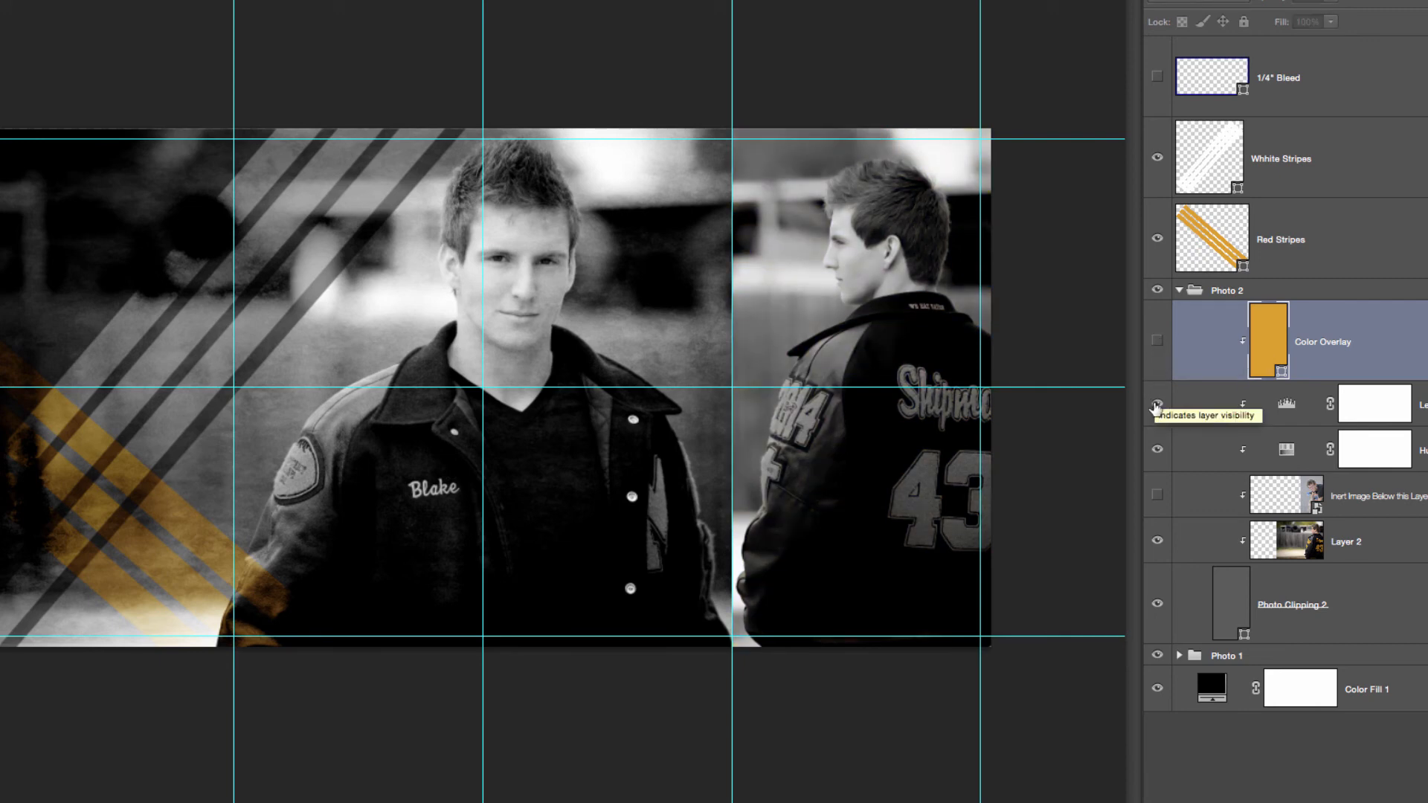
left_click(1157, 449)
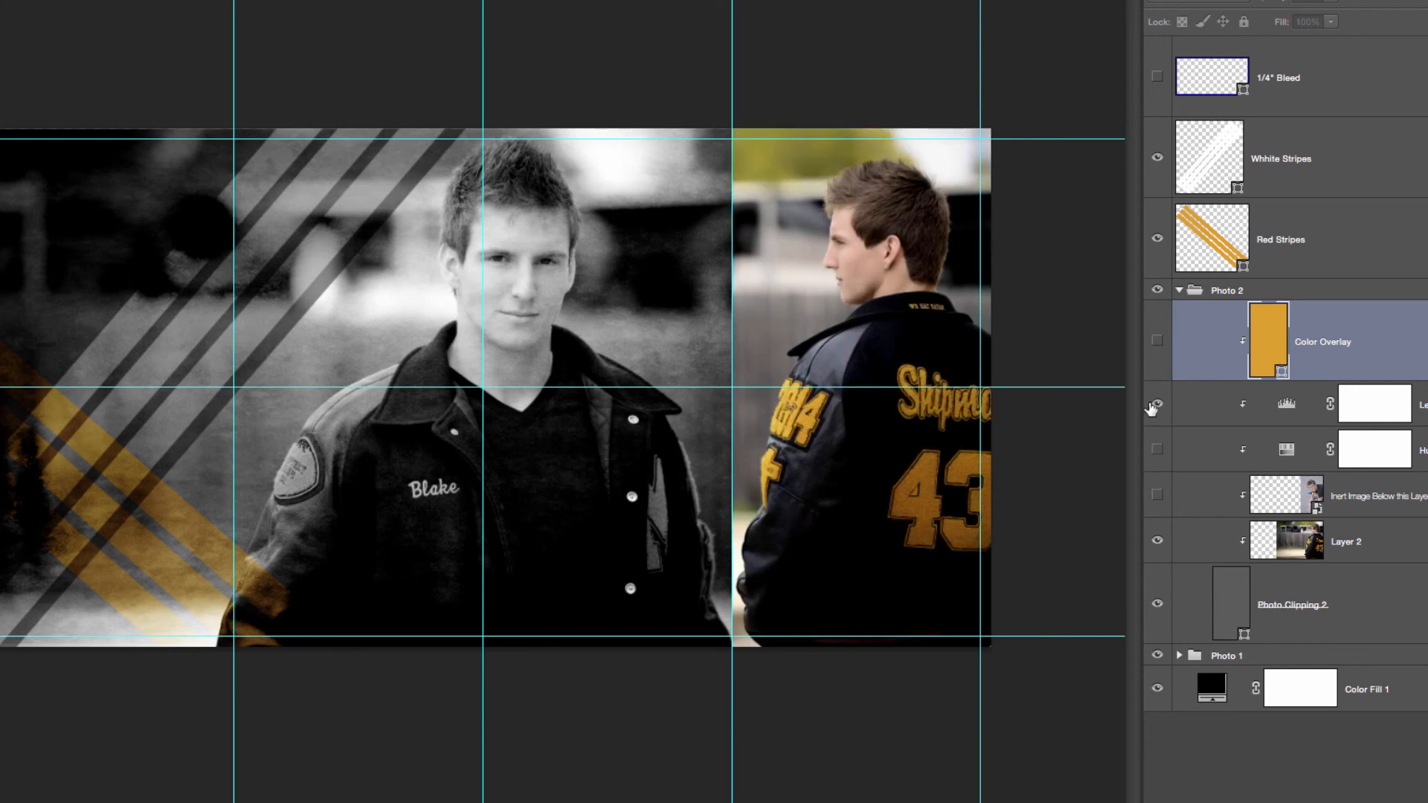
left_click(1157, 449)
left_click(1157, 404)
left_click(1158, 404)
left_click(1157, 340)
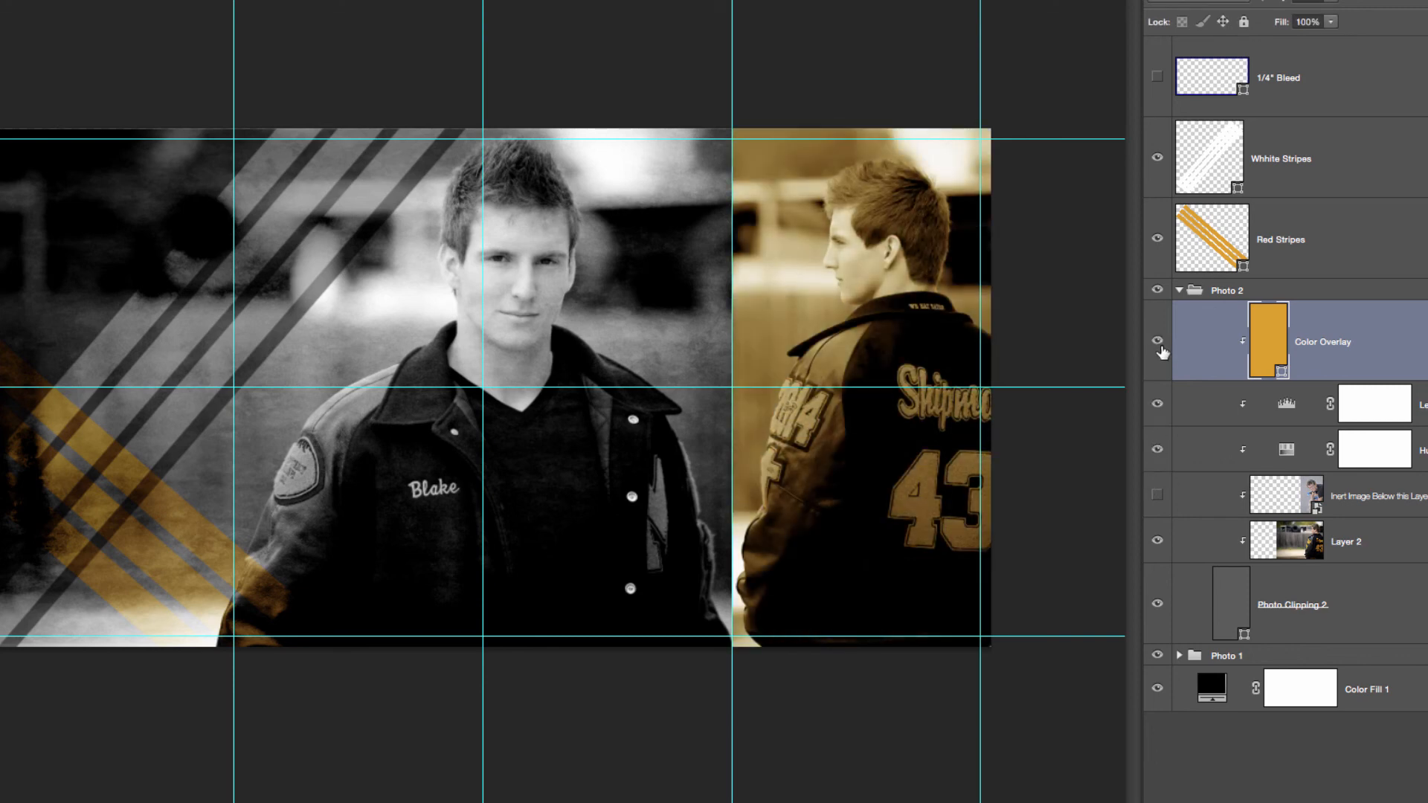
Hide all three effect layers in Photo 2 to view the original color photo, and re-show Hue/Saturation 2 and Levels 2 to examine their effect
left_click(1157, 404)
left_click(1157, 449)
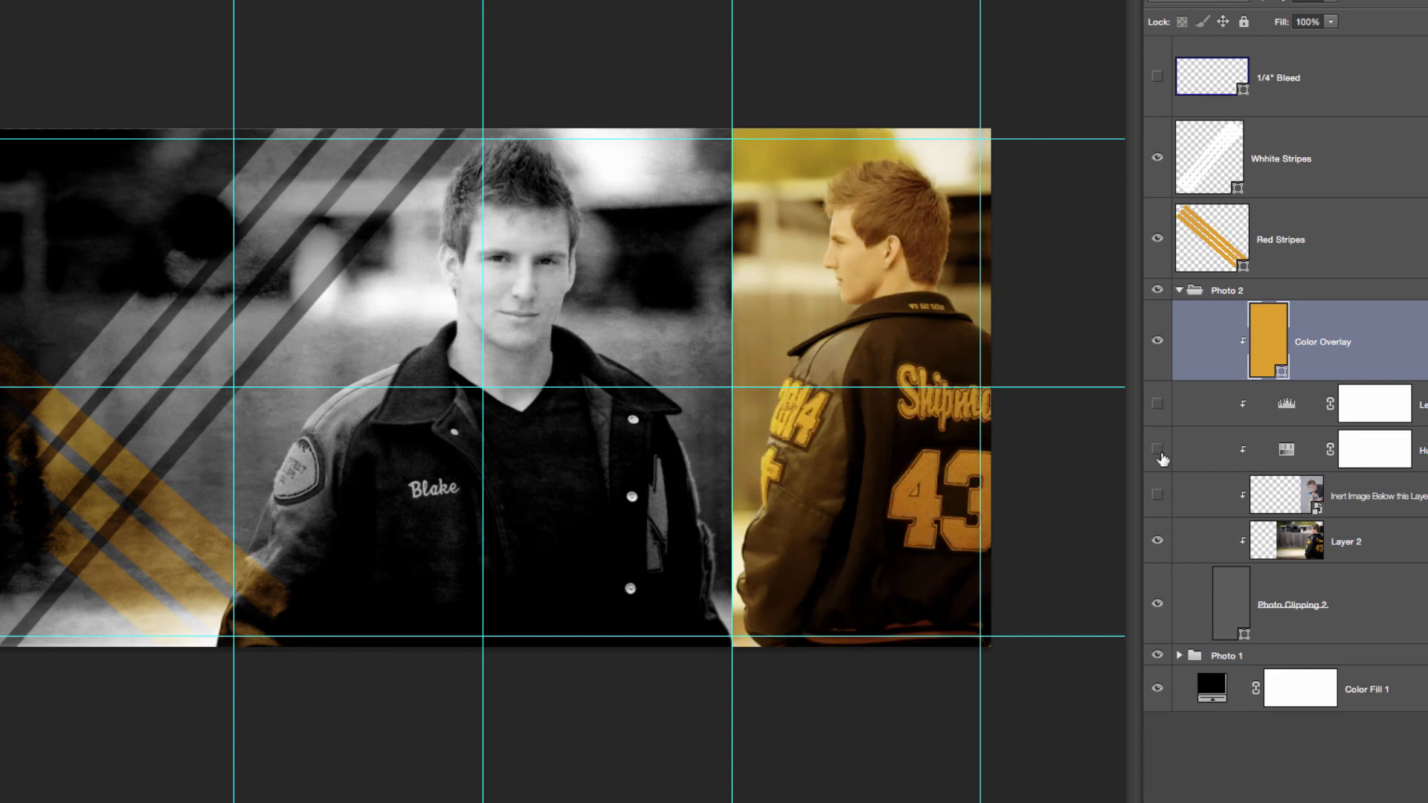
left_click(1157, 340)
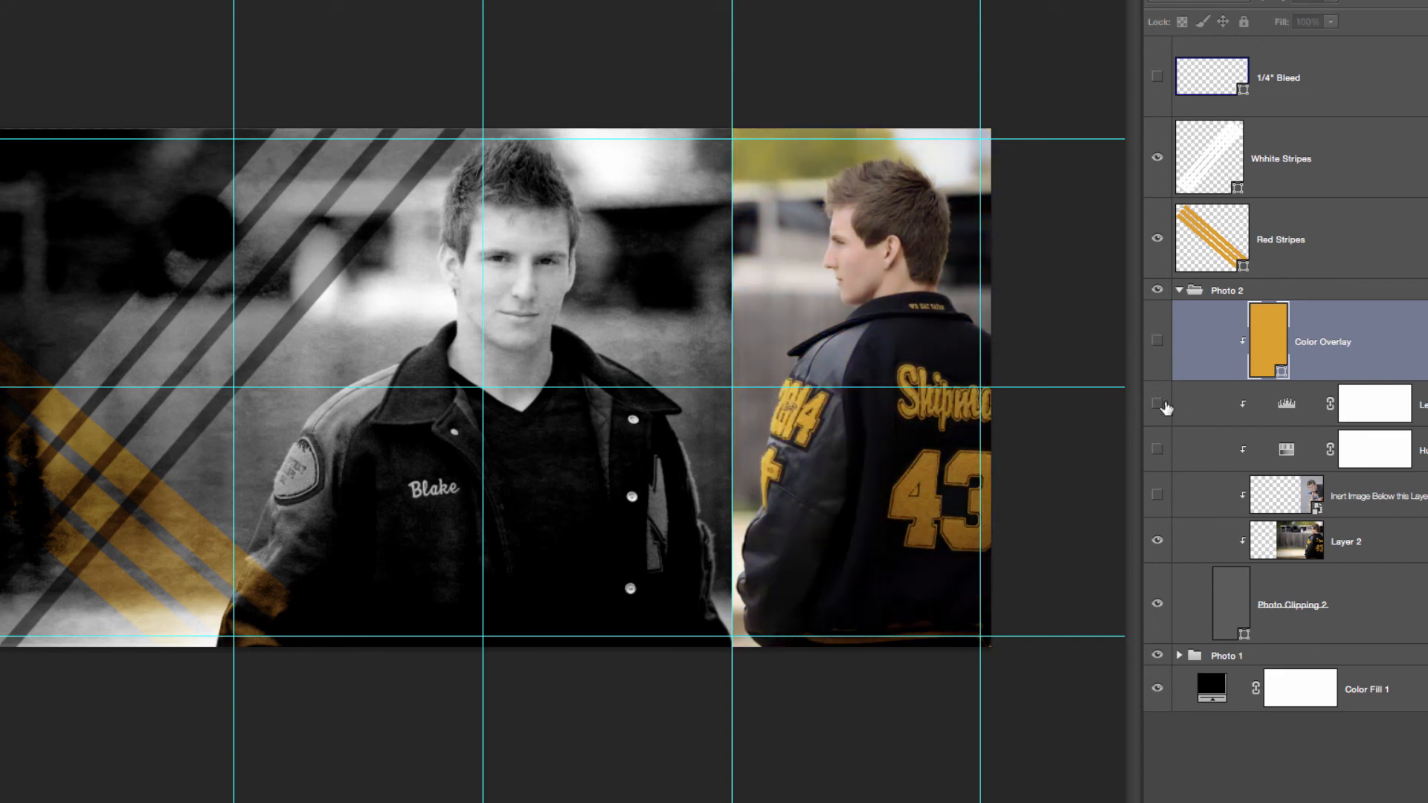
left_click(1158, 449)
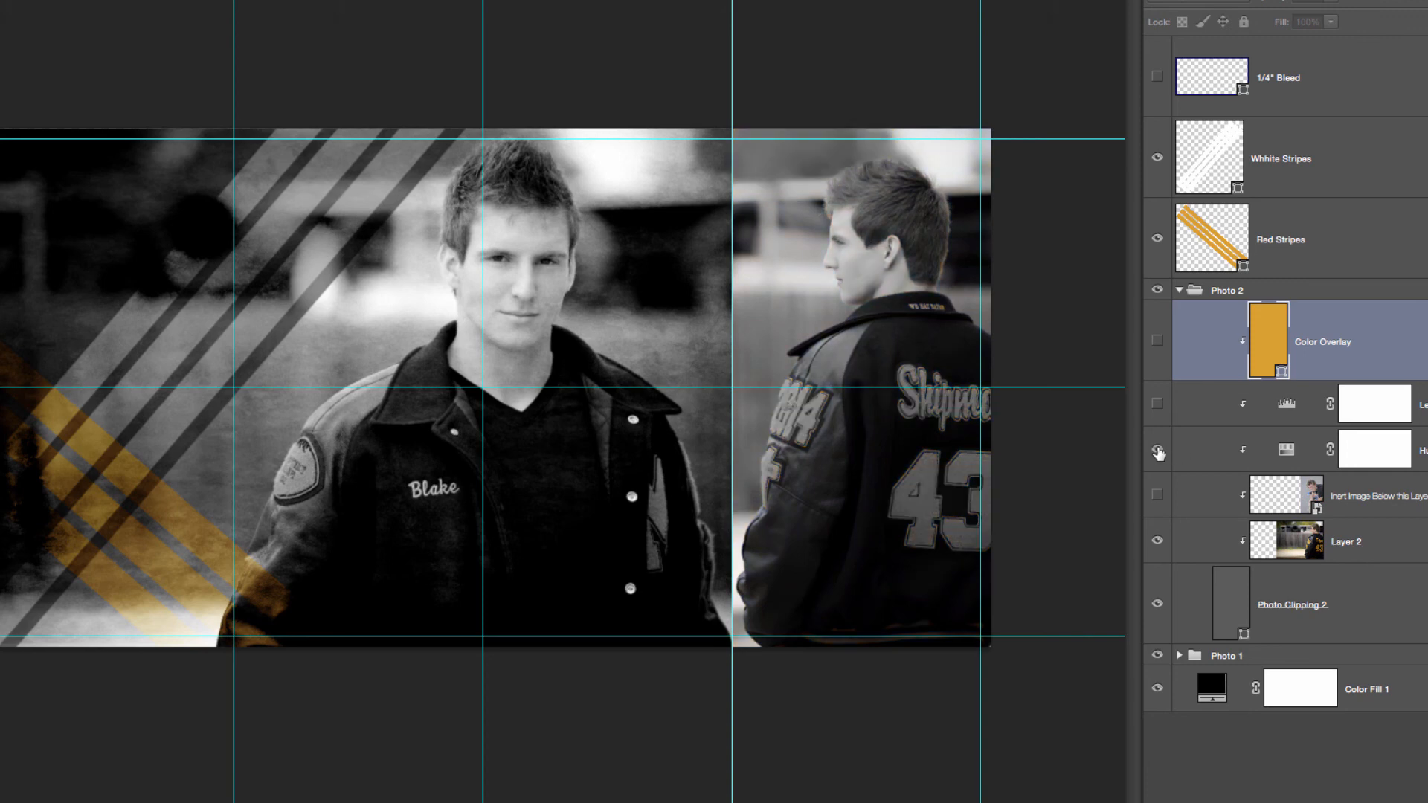
left_click(1157, 405)
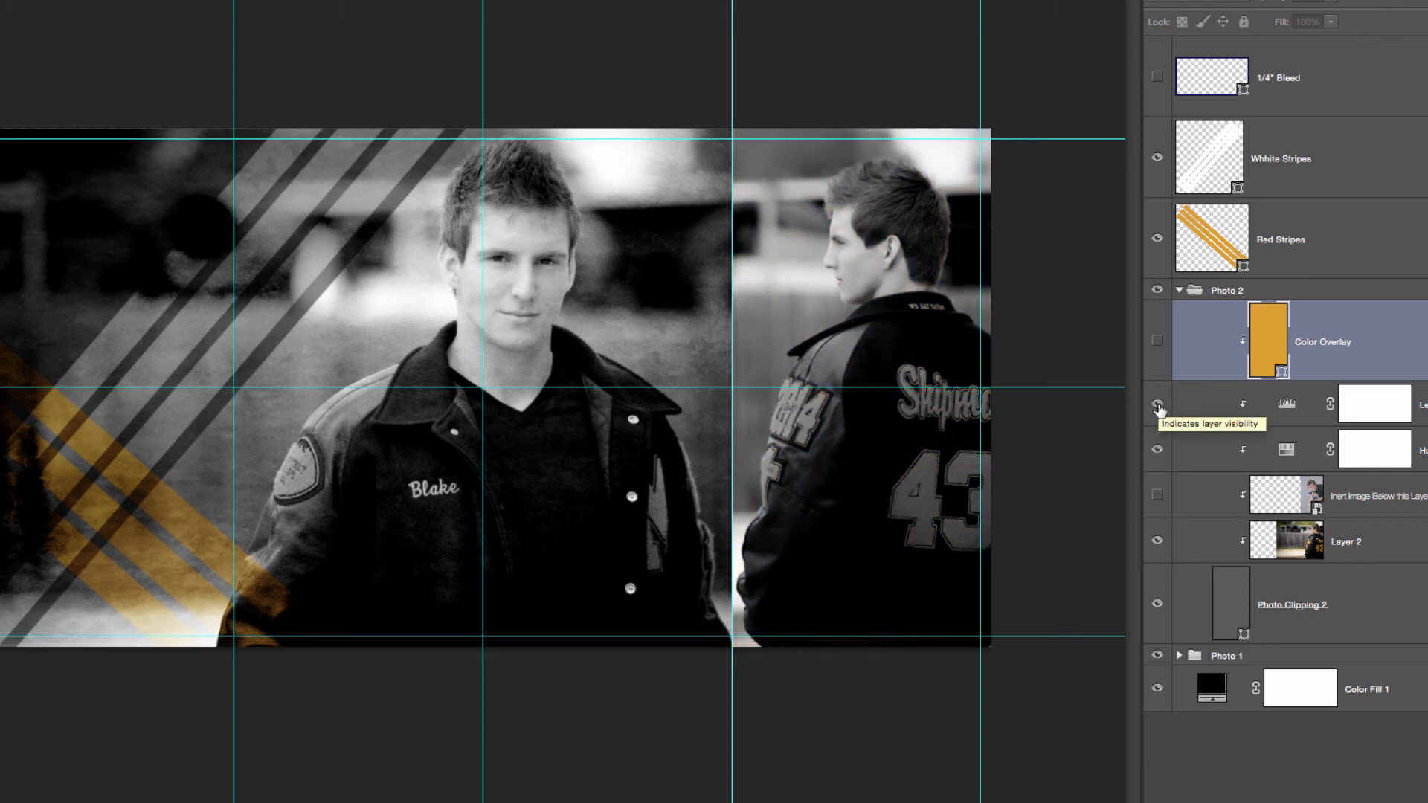
Compare the back-view photo with and without Levels 2 and Hue/Saturation 2, finishing with both adjustments and Color Overlay shown
left_click(1157, 406)
left_click(1158, 406)
left_click(1157, 405)
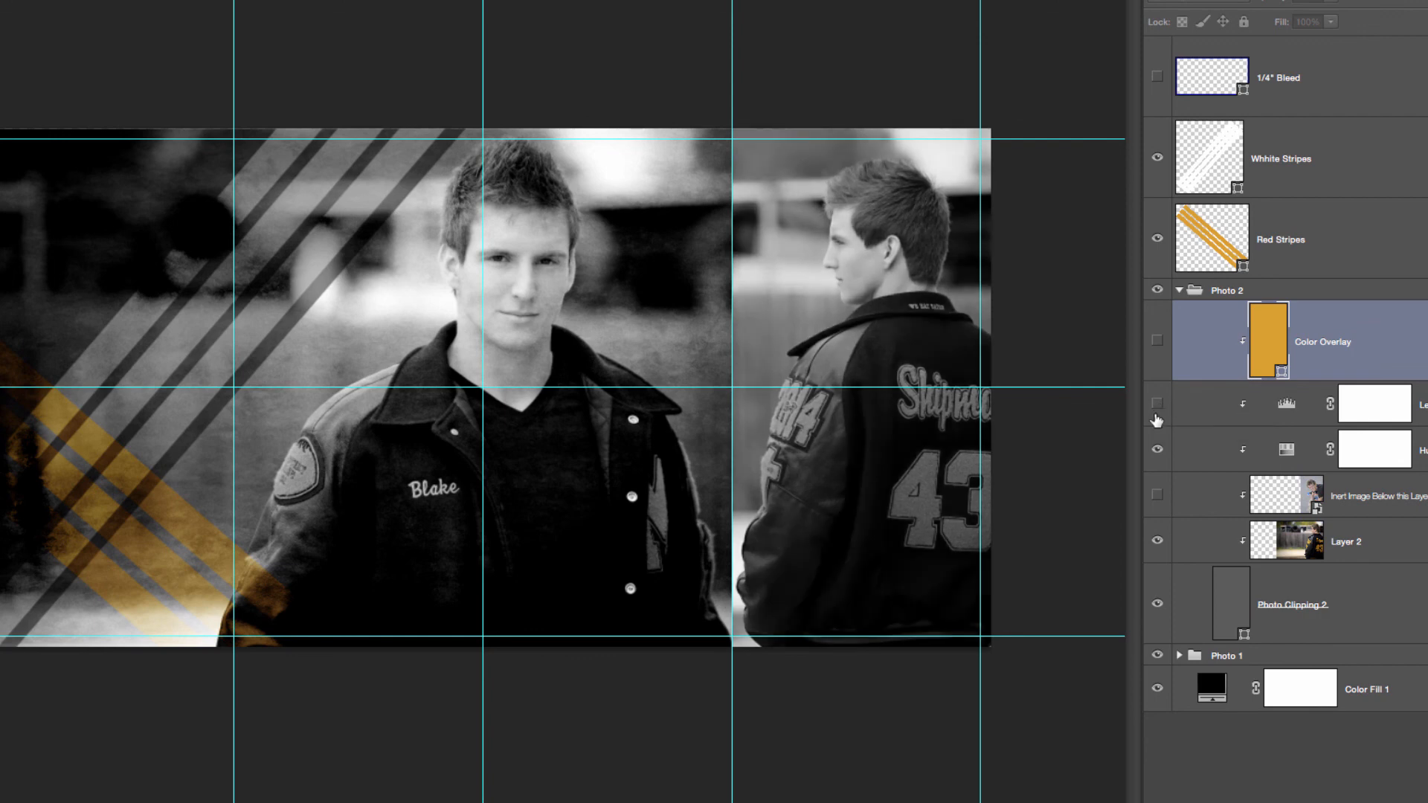
left_click(1157, 449)
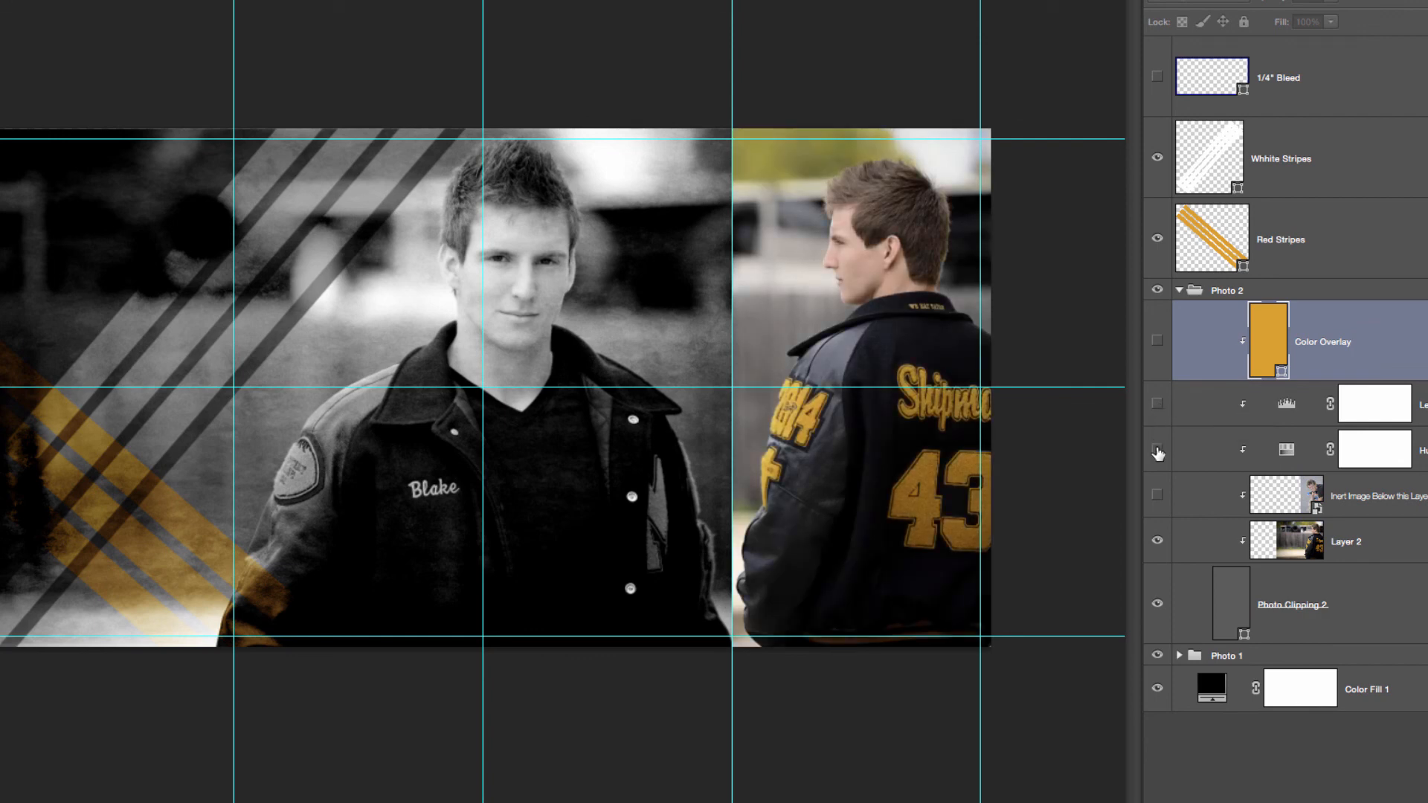
left_click_drag(1157, 451, 1152, 353)
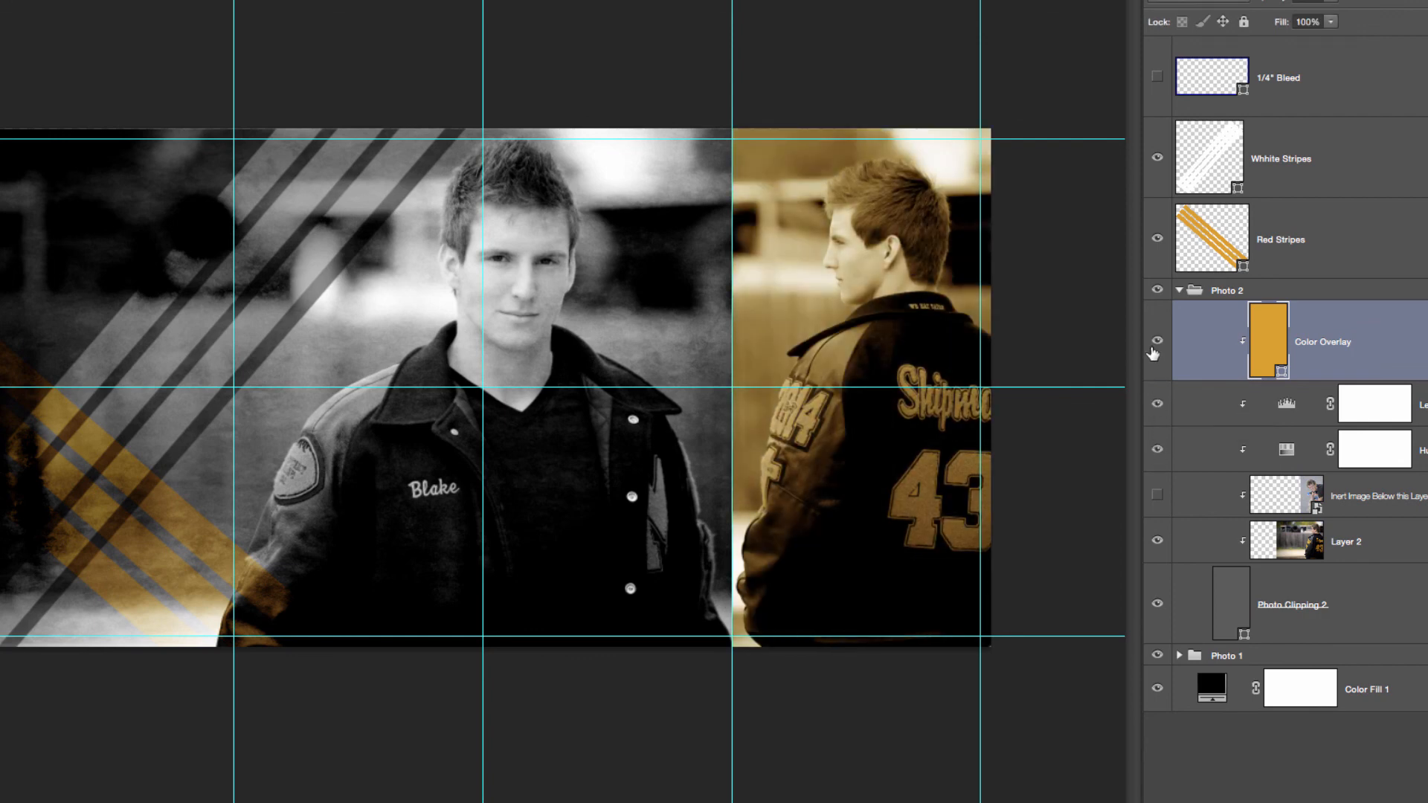